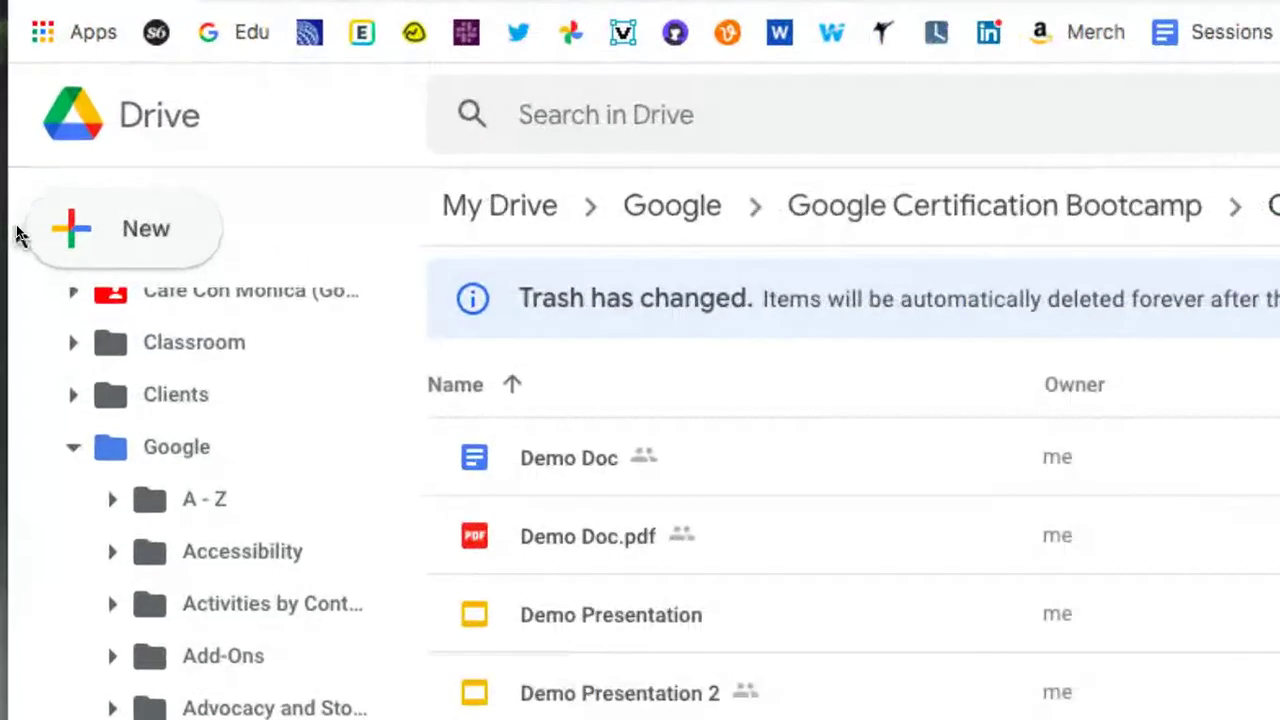
Create a new blank Google Form from the New menu in Google Drive
left_click(90, 245)
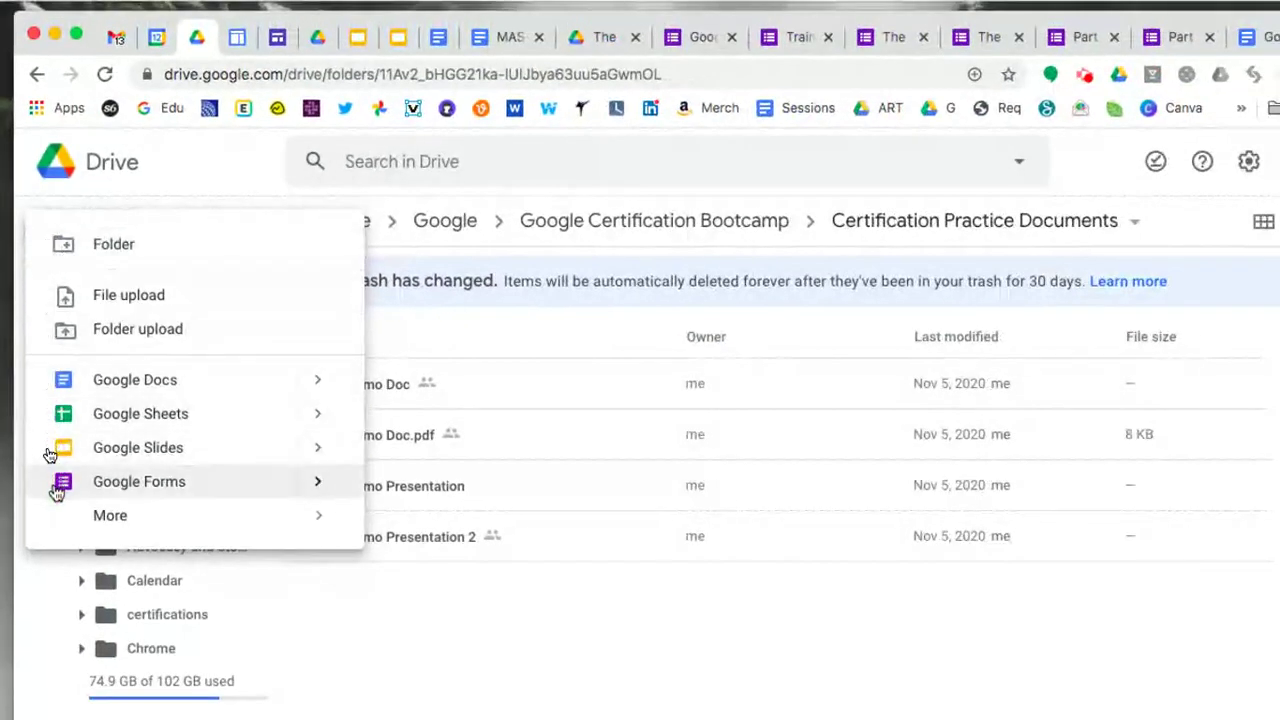
left_click(119, 488)
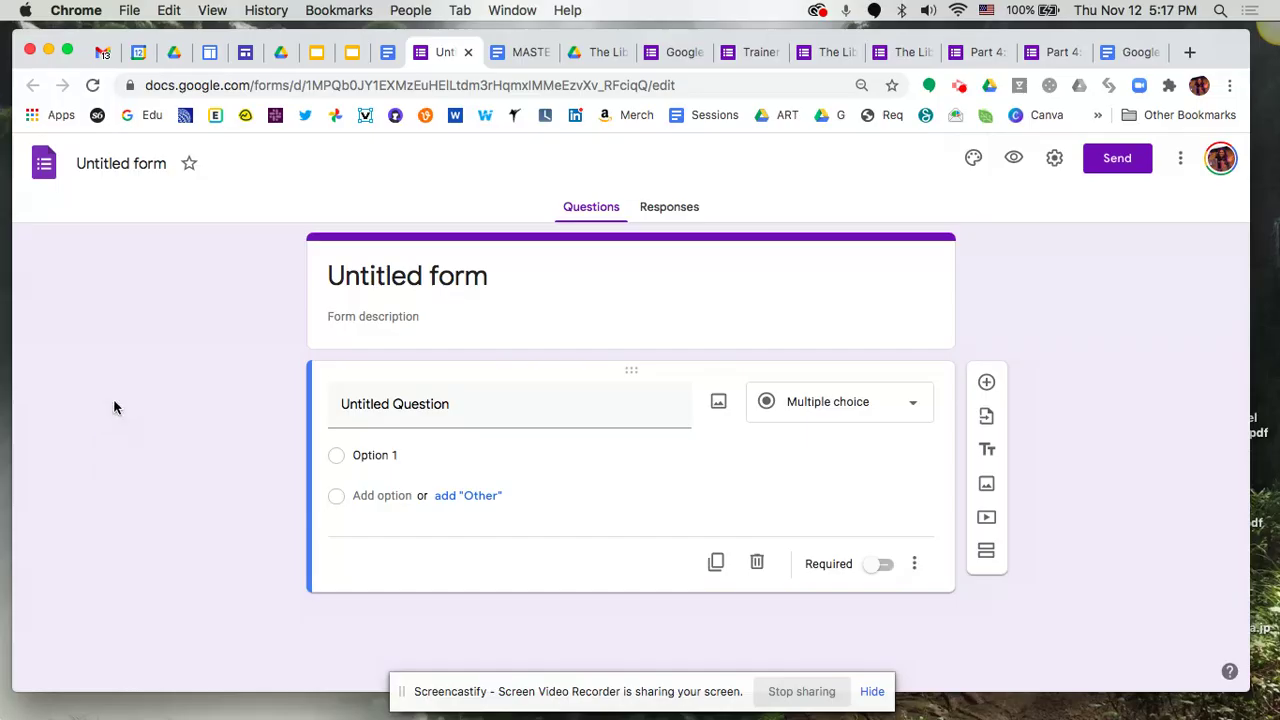
Rename the untitled form to 'Demo Google Form' so the heading matches
left_click(139, 164)
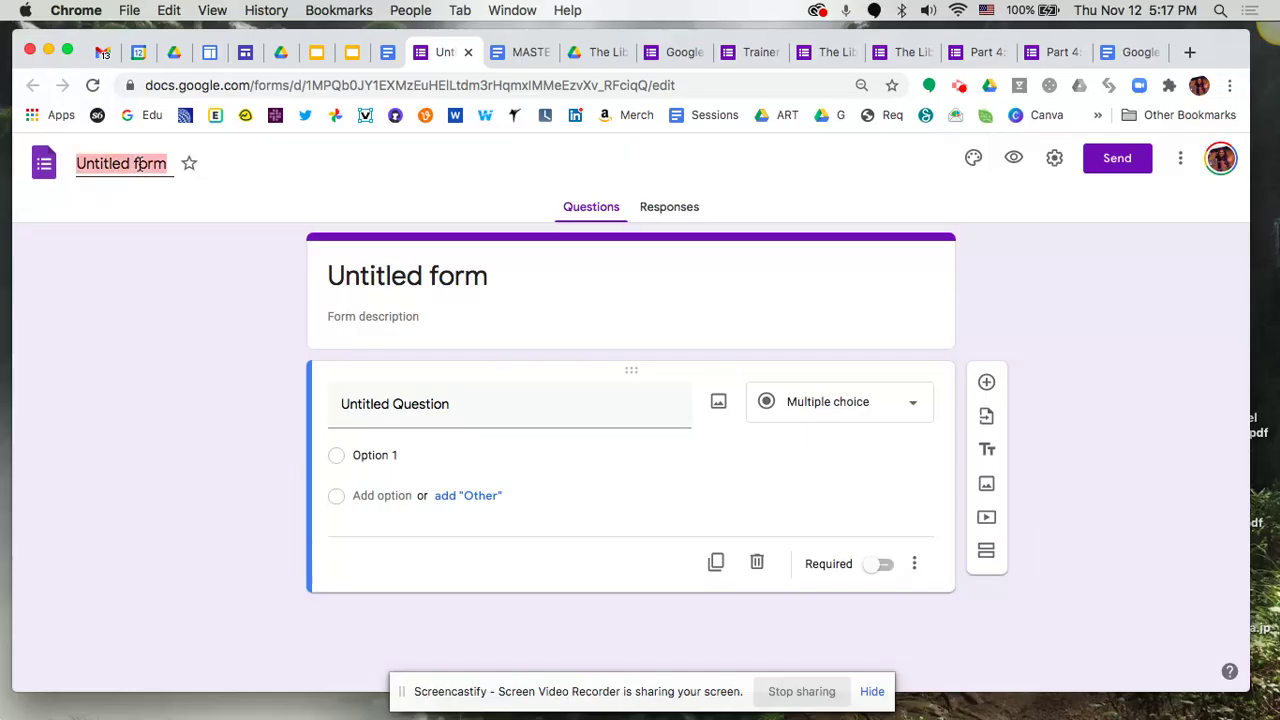
type("Ddemo")
key("BackSpace")
key("BackSpace")
key("BackSpace")
key("BackSpace")
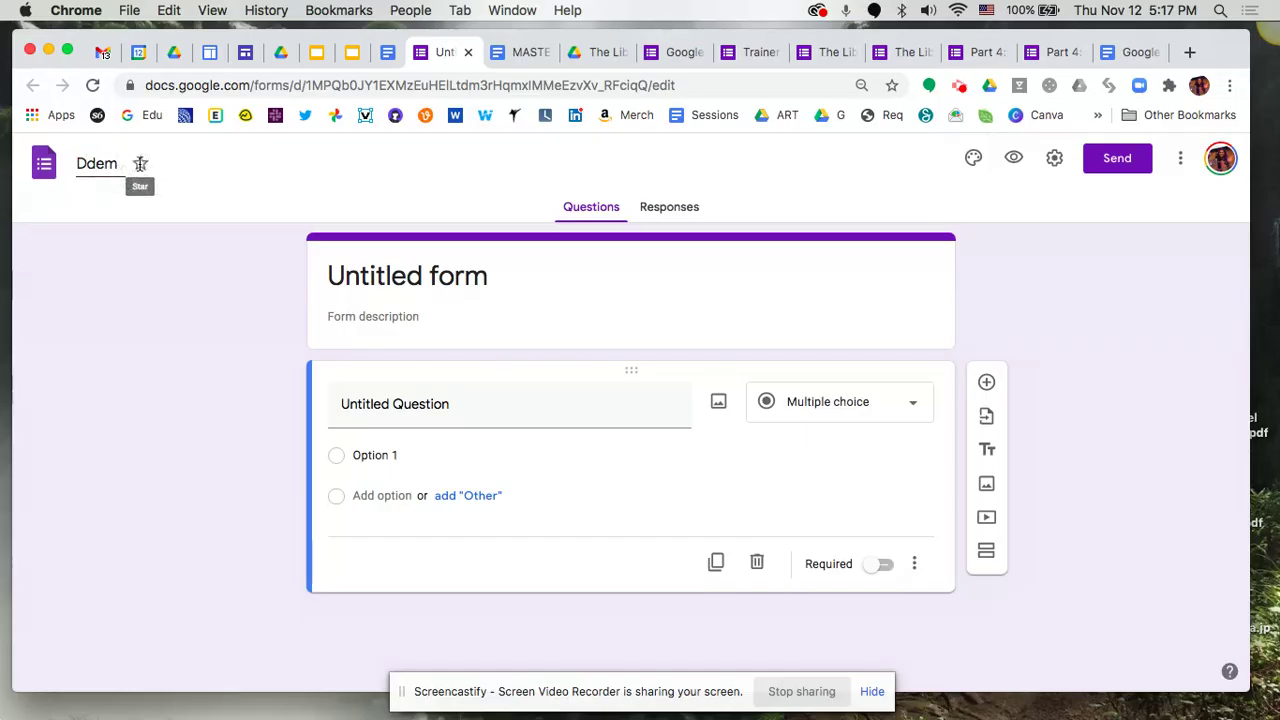
type("emo Google")
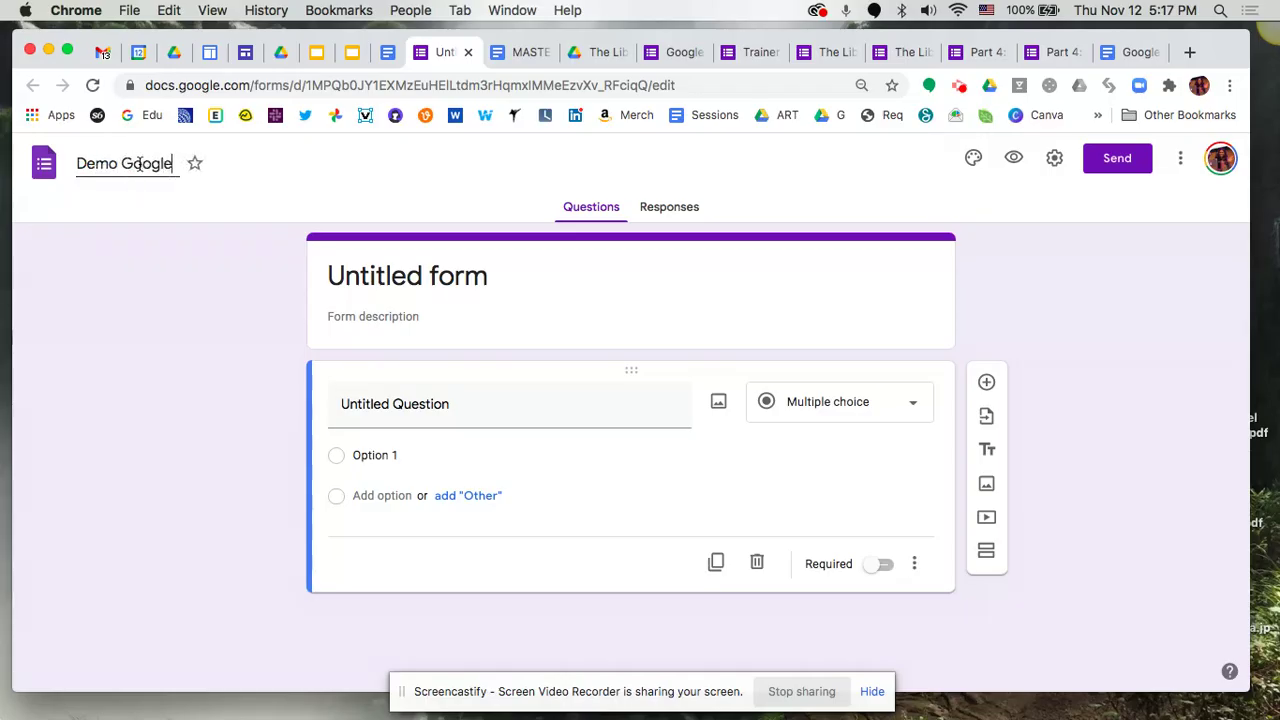
type(" Form")
left_click(328, 277)
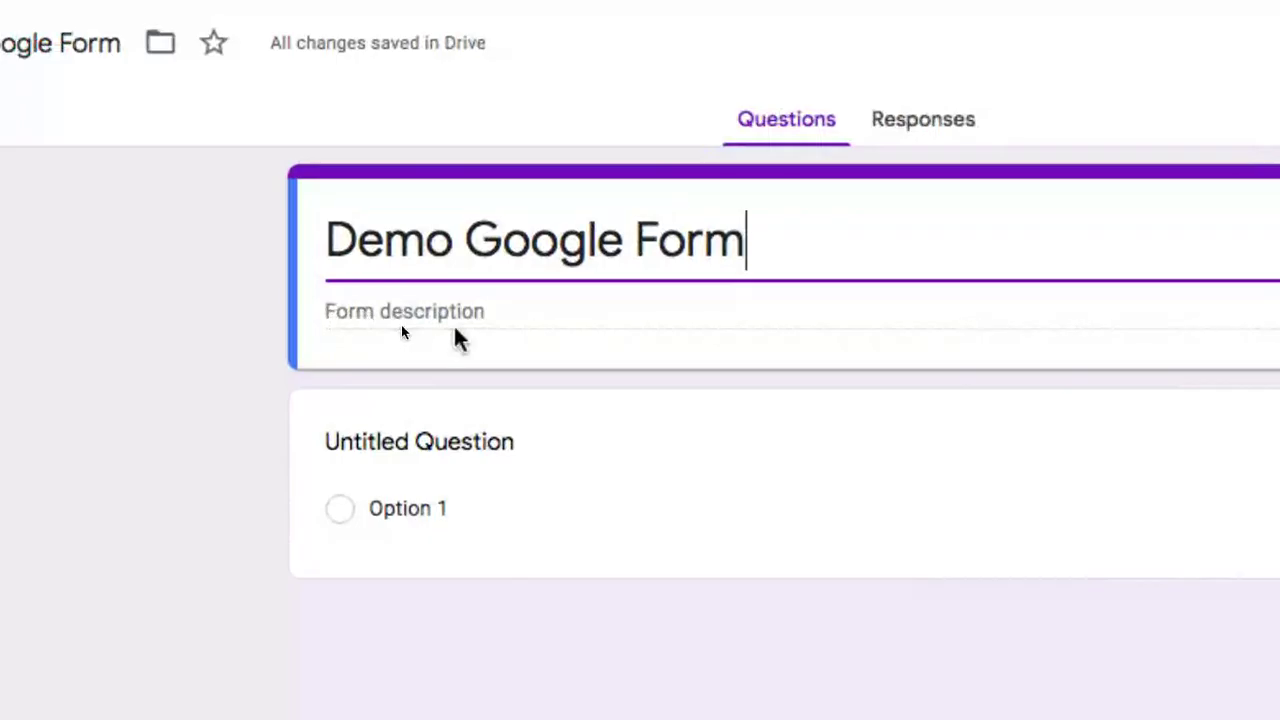
Give the form the description 'This is the description.'
left_click(445, 311)
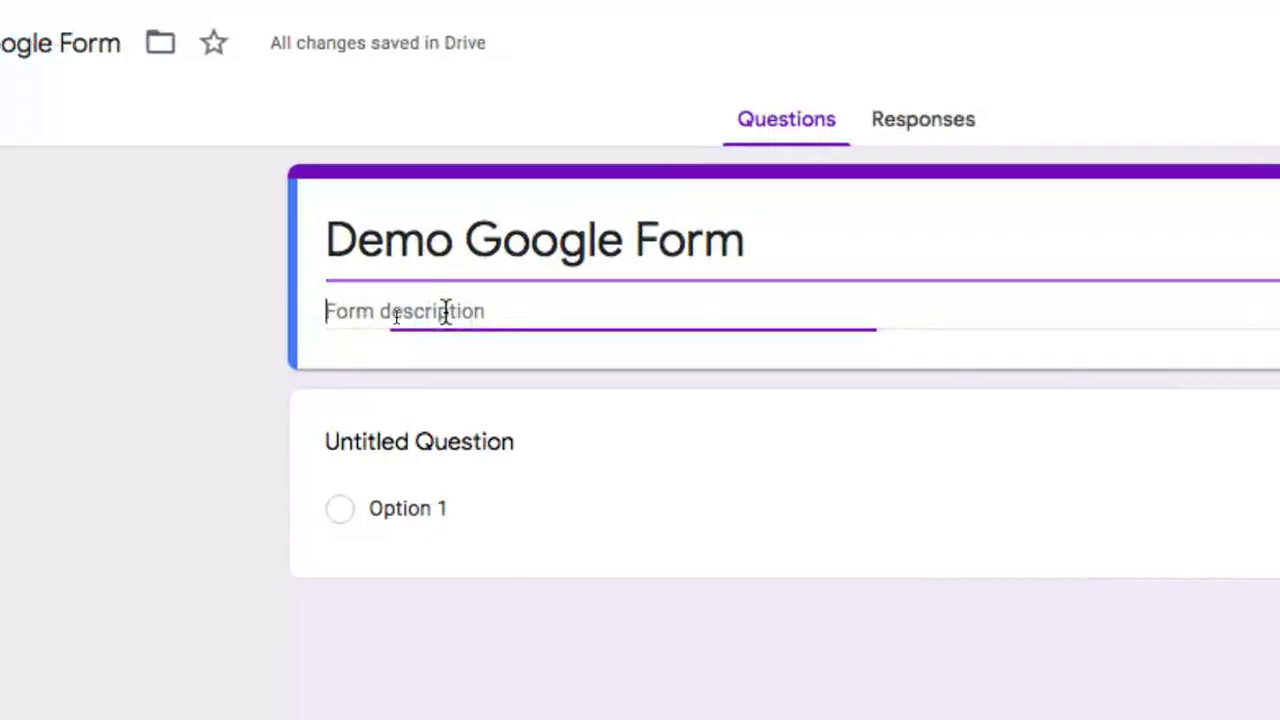
type("This is the de")
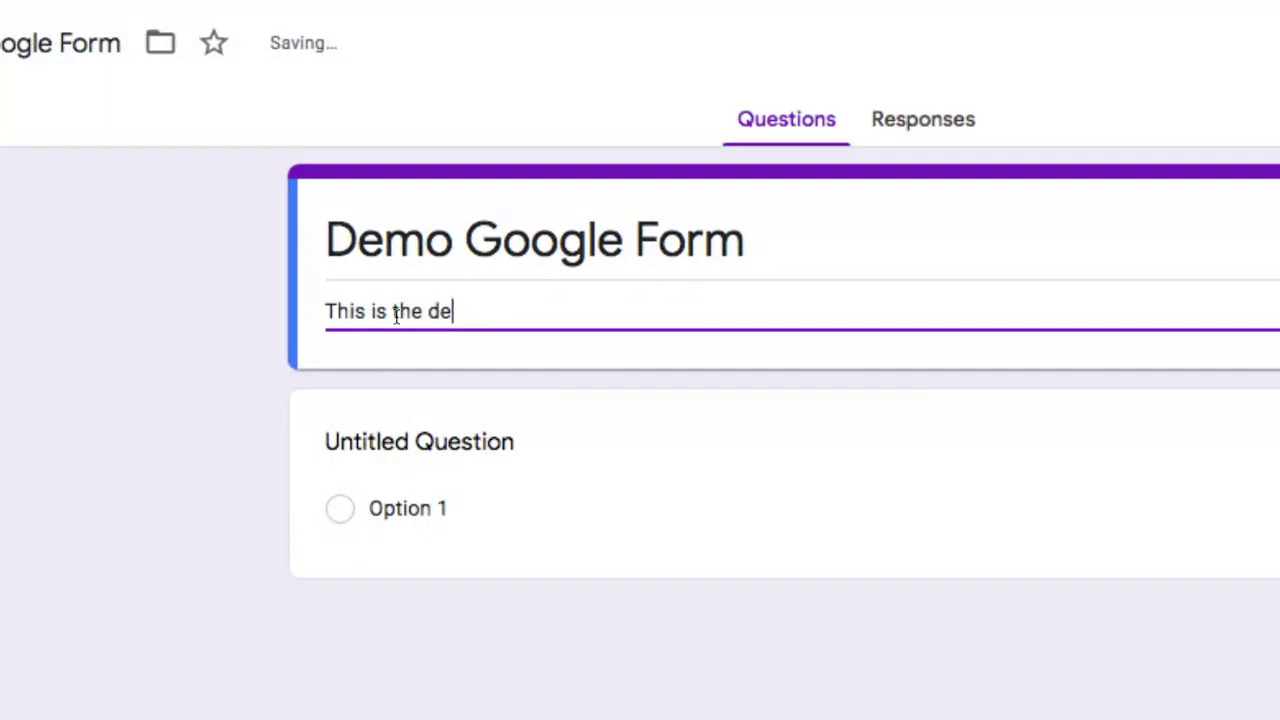
type("scription.")
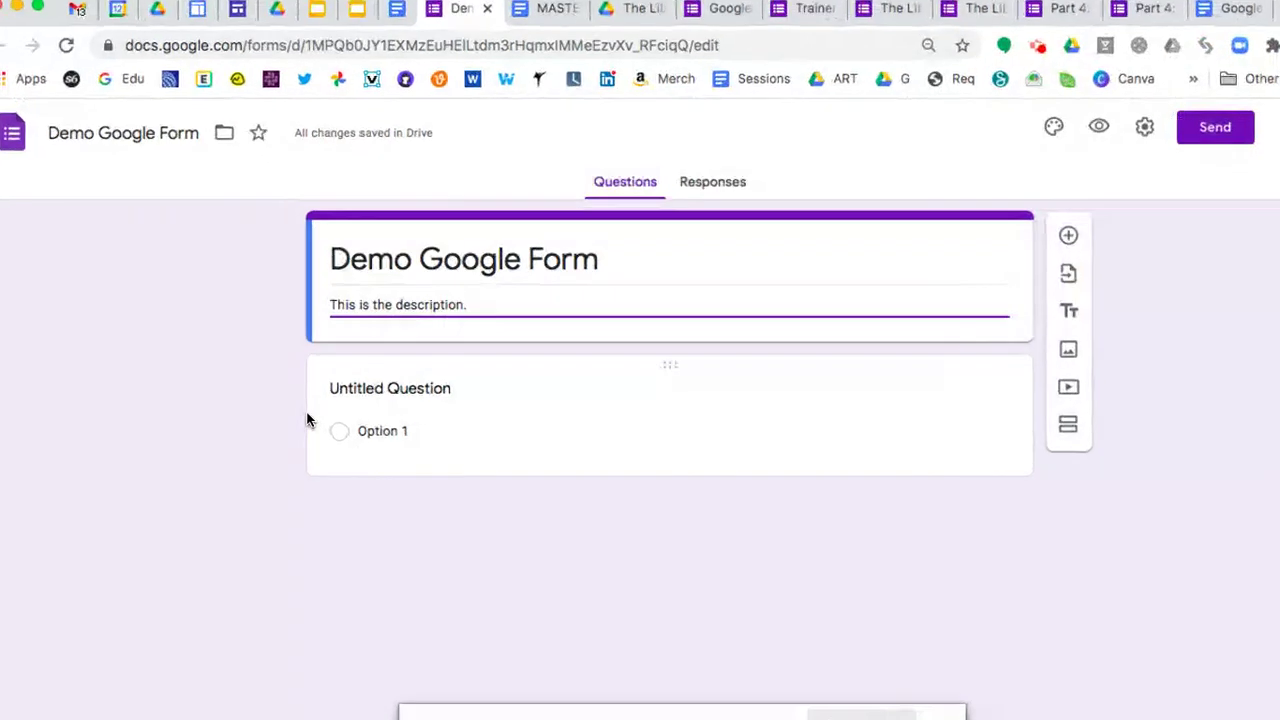
left_click(457, 380)
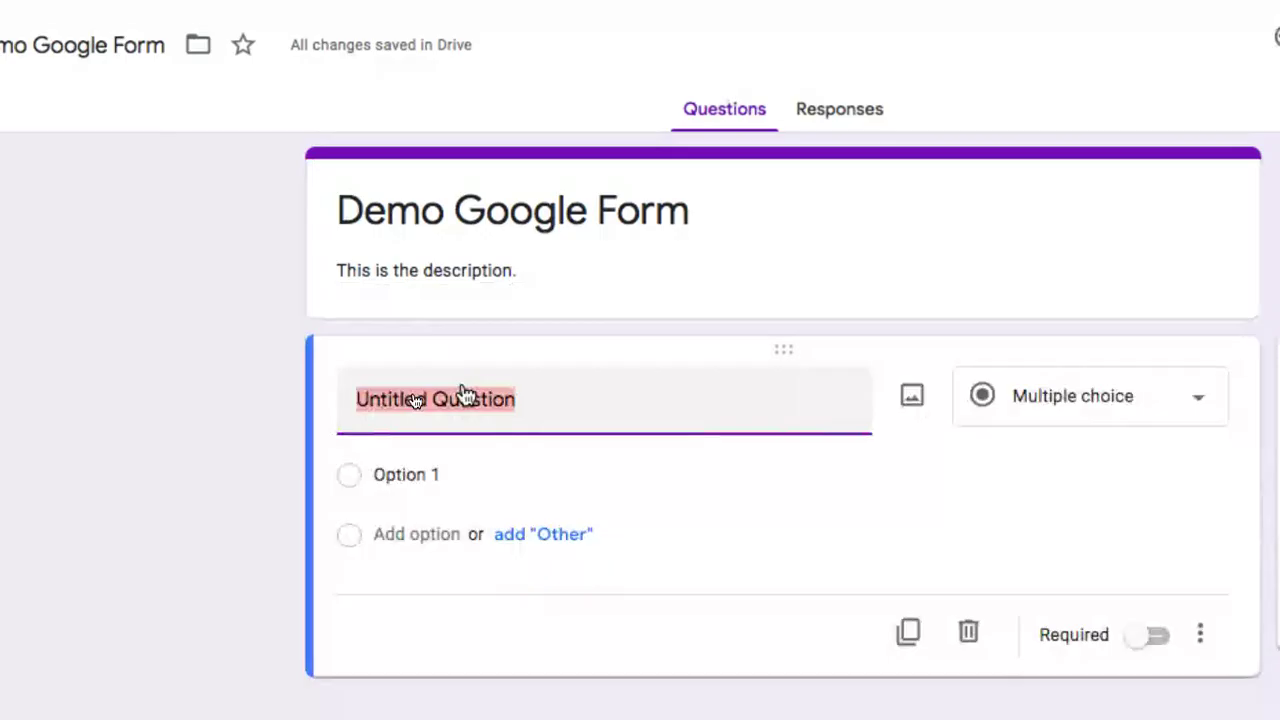
Title the first question 'Name'
type("Name")
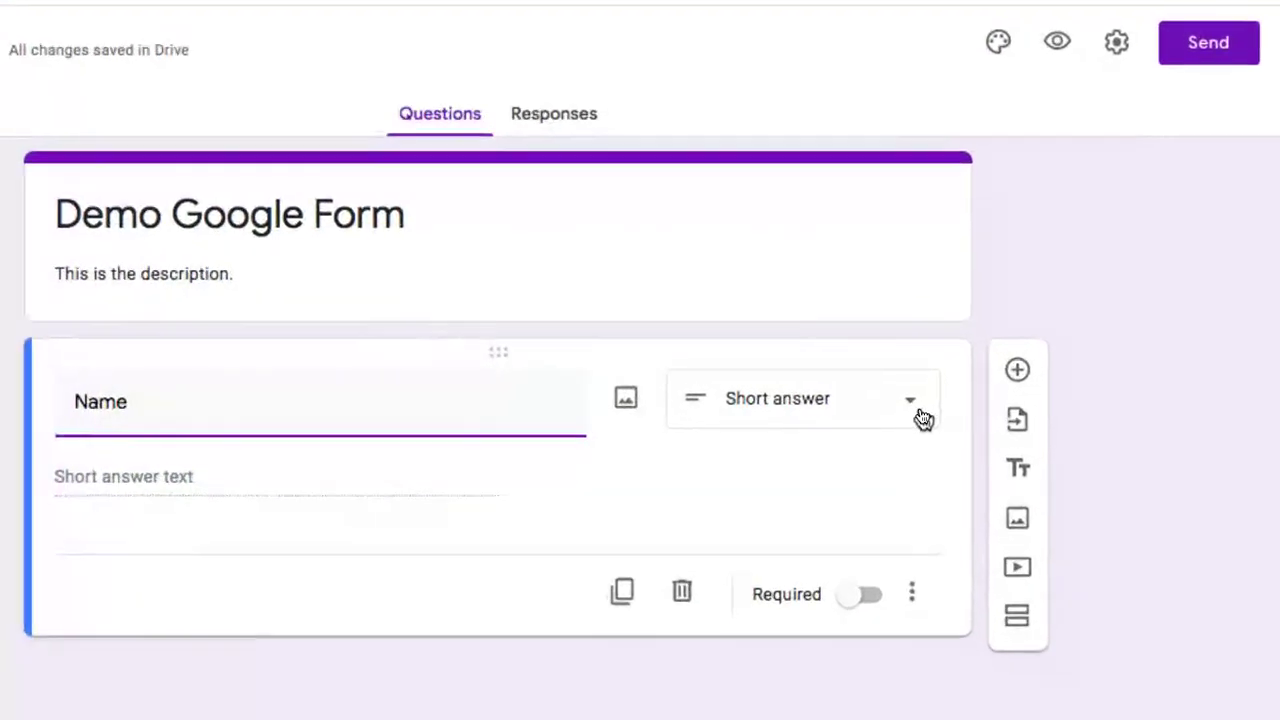
left_click(920, 417)
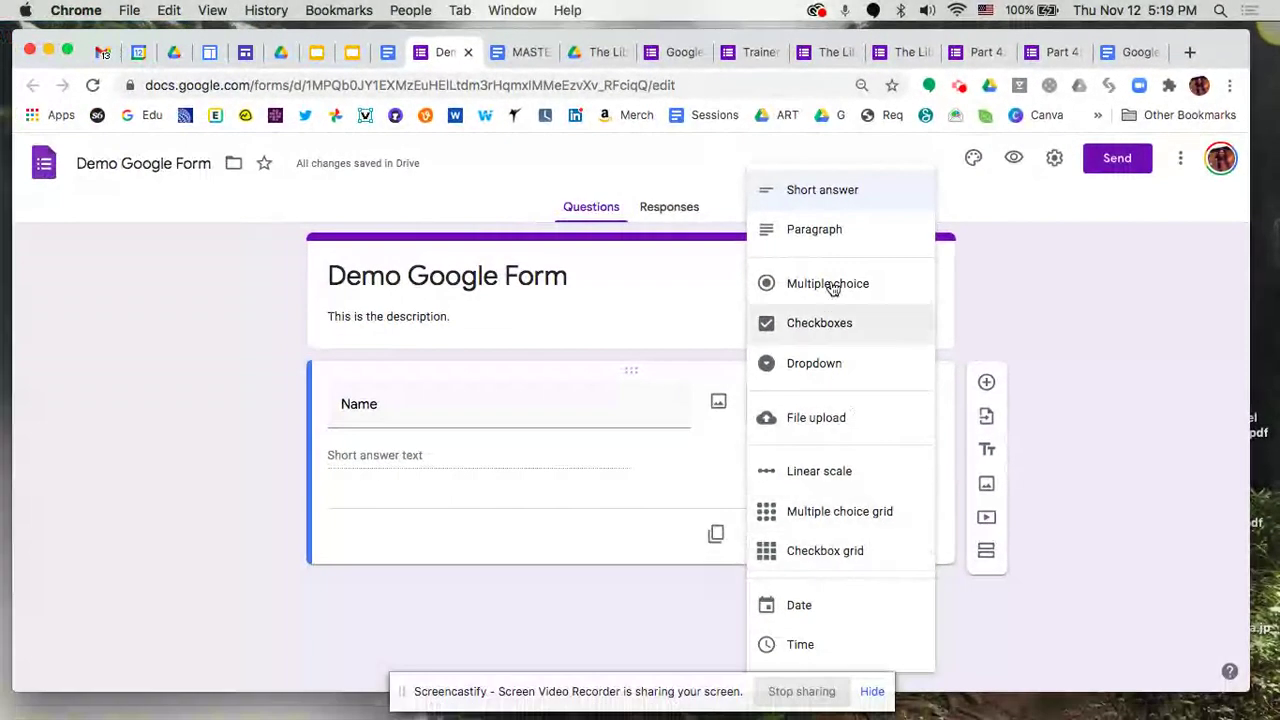
Keep the Name question as Short answer and mark it required
left_click(810, 195)
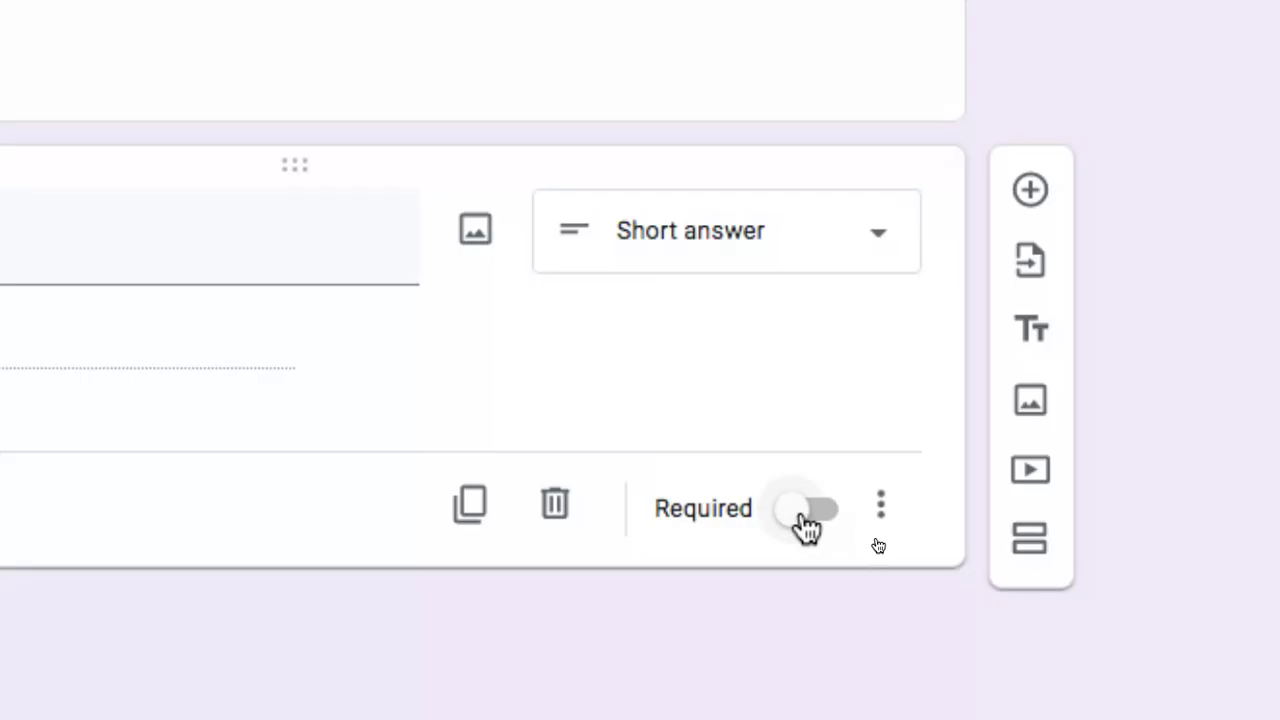
left_click(806, 515)
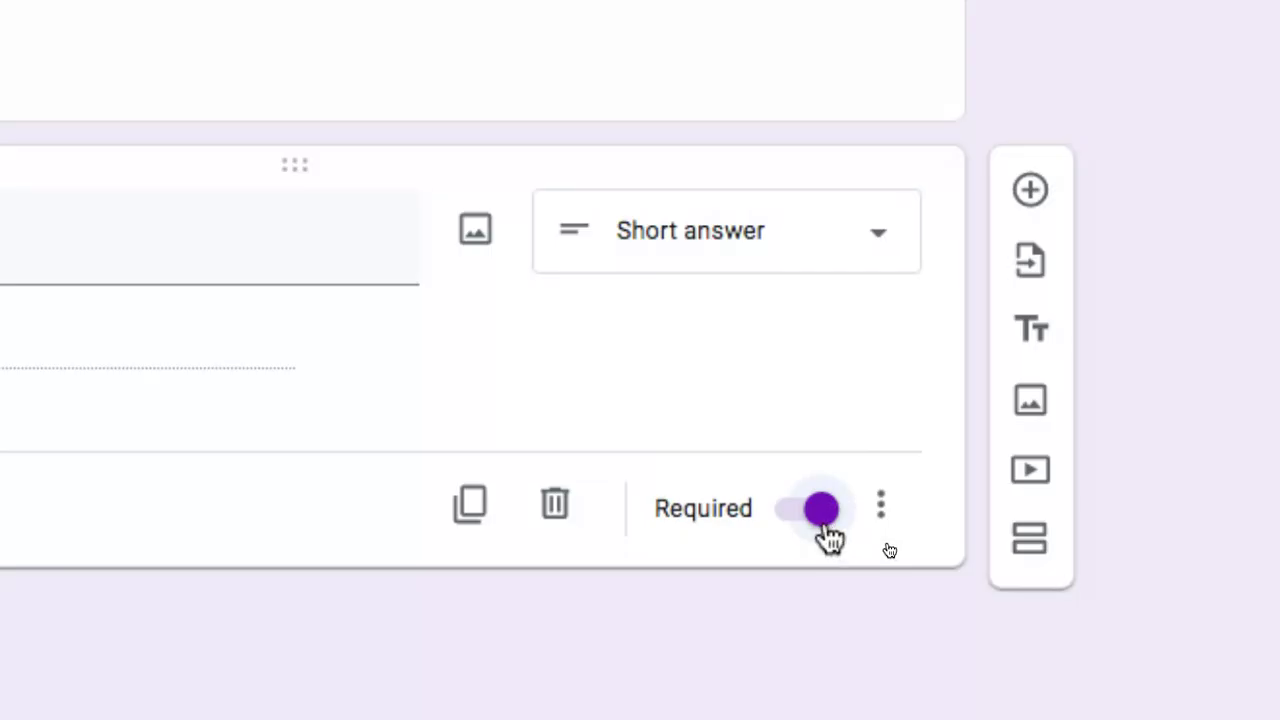
left_click(822, 522)
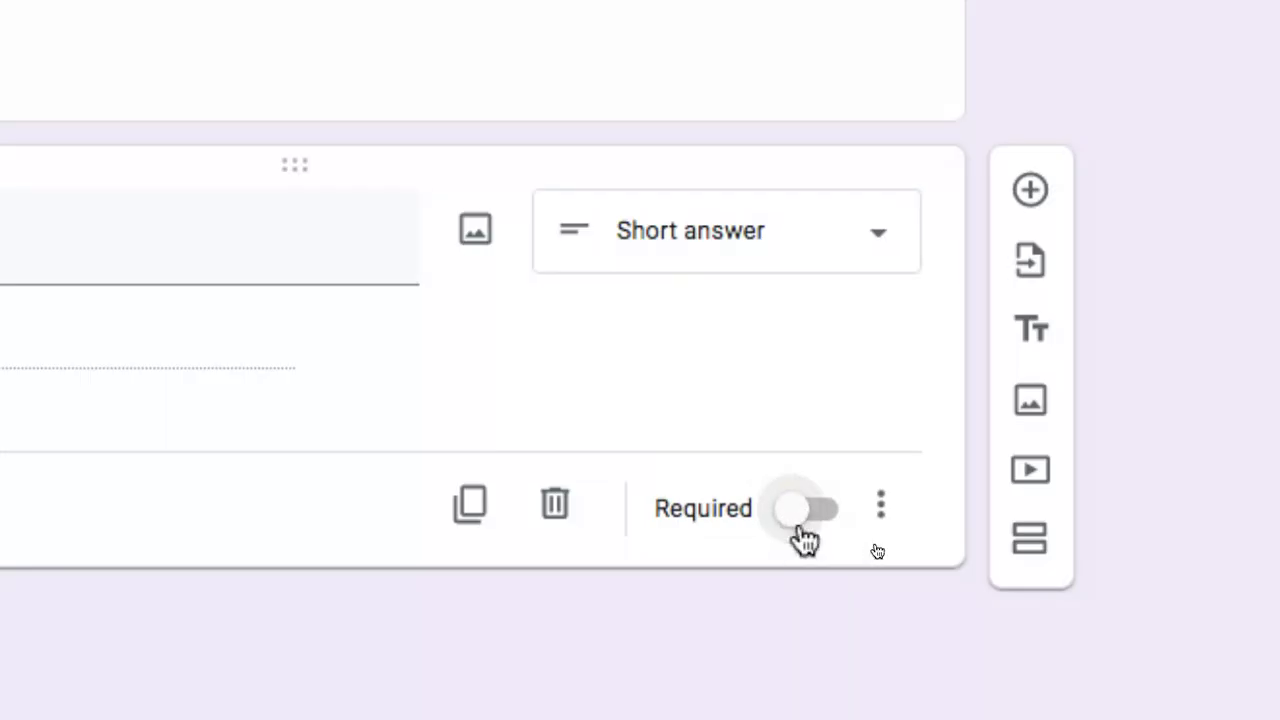
left_click(801, 522)
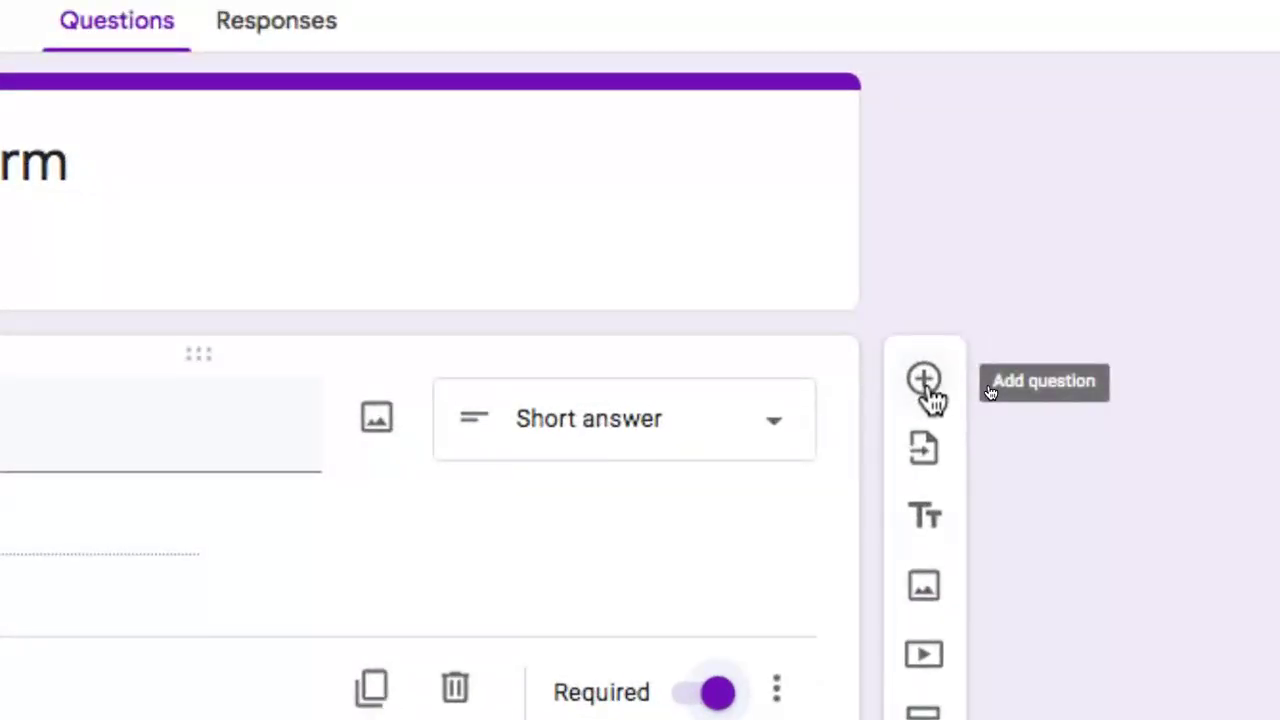
Add a second question titled 'Email' and mark it required
left_click(925, 382)
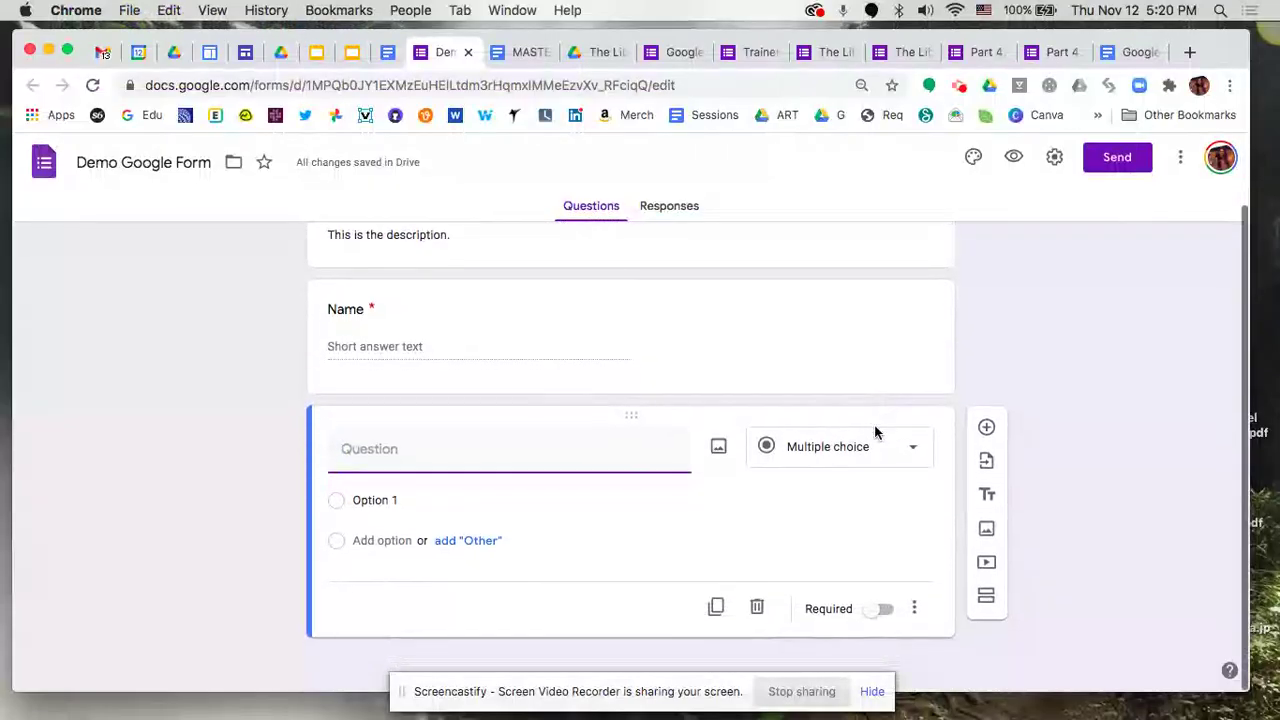
type("Email")
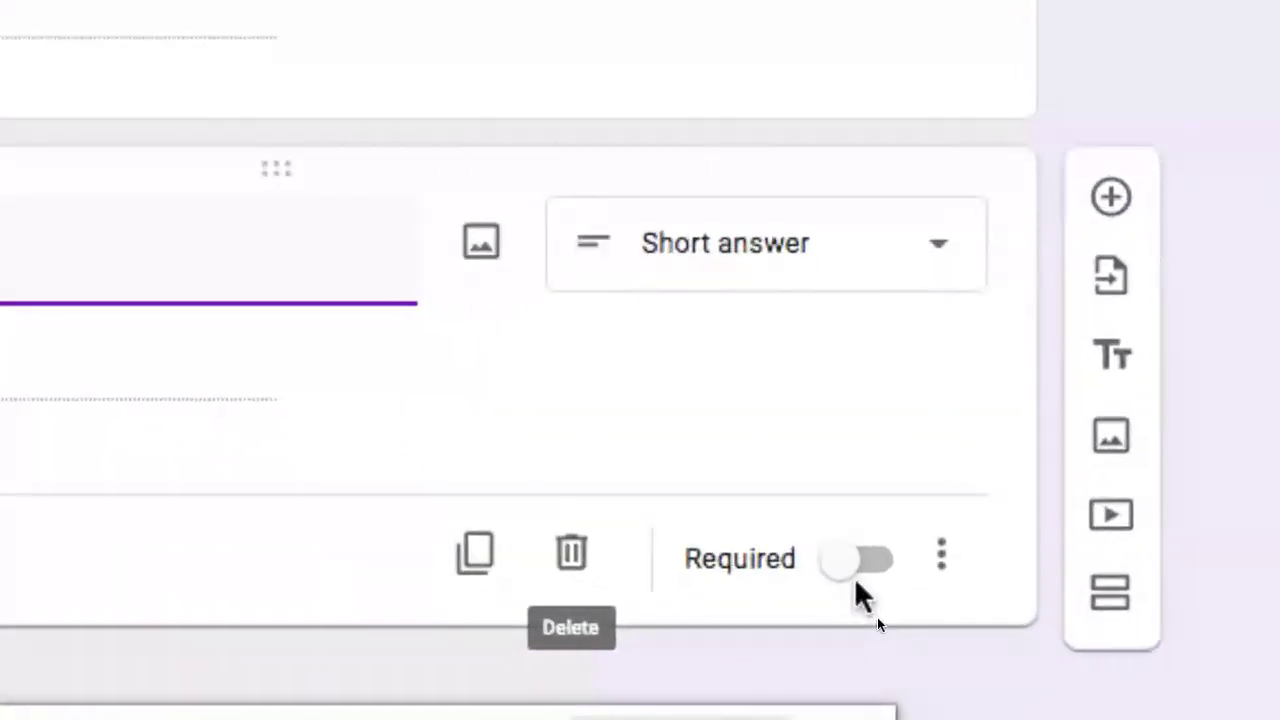
left_click(860, 575)
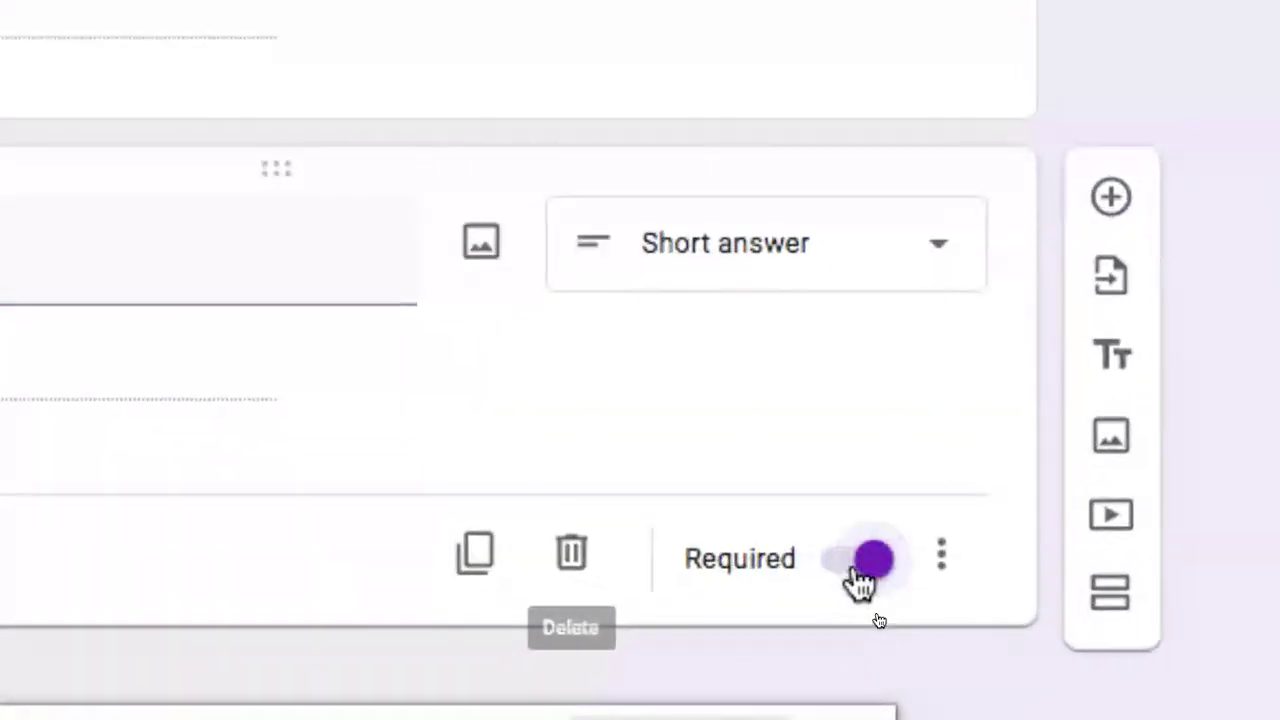
left_click(953, 574)
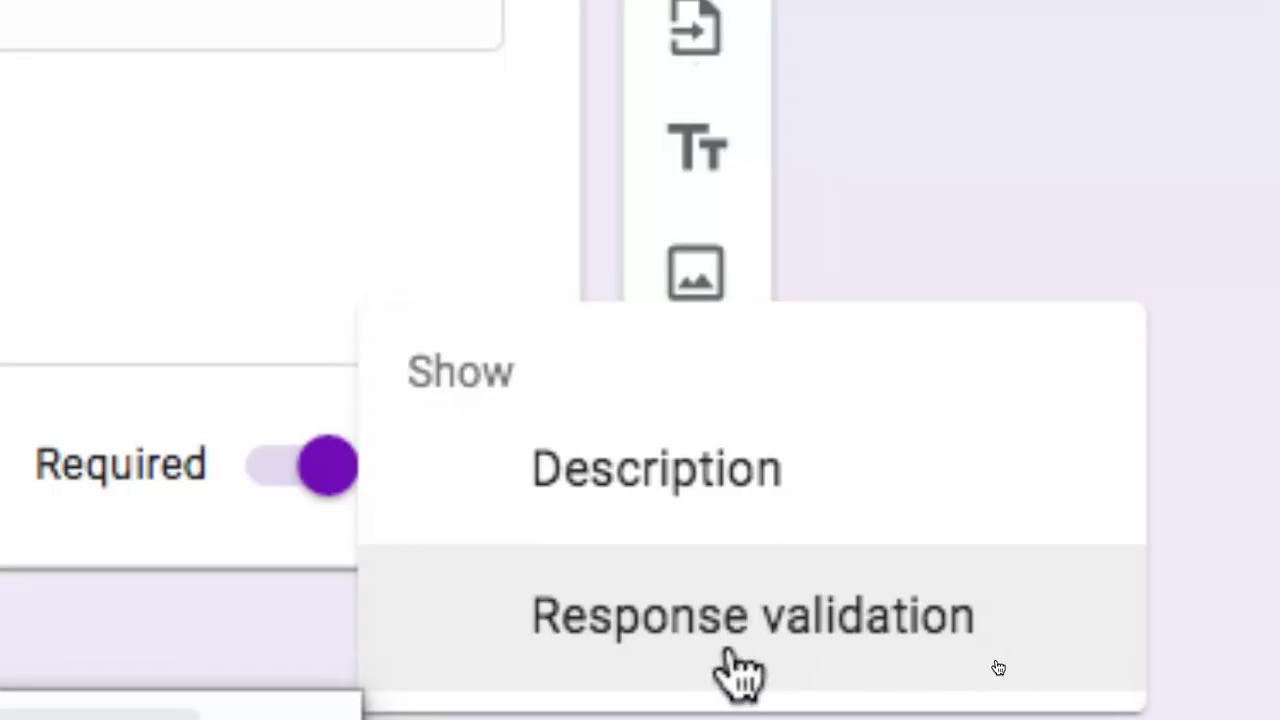
Add response validation to Email requiring Text that is an Email address
left_click(728, 652)
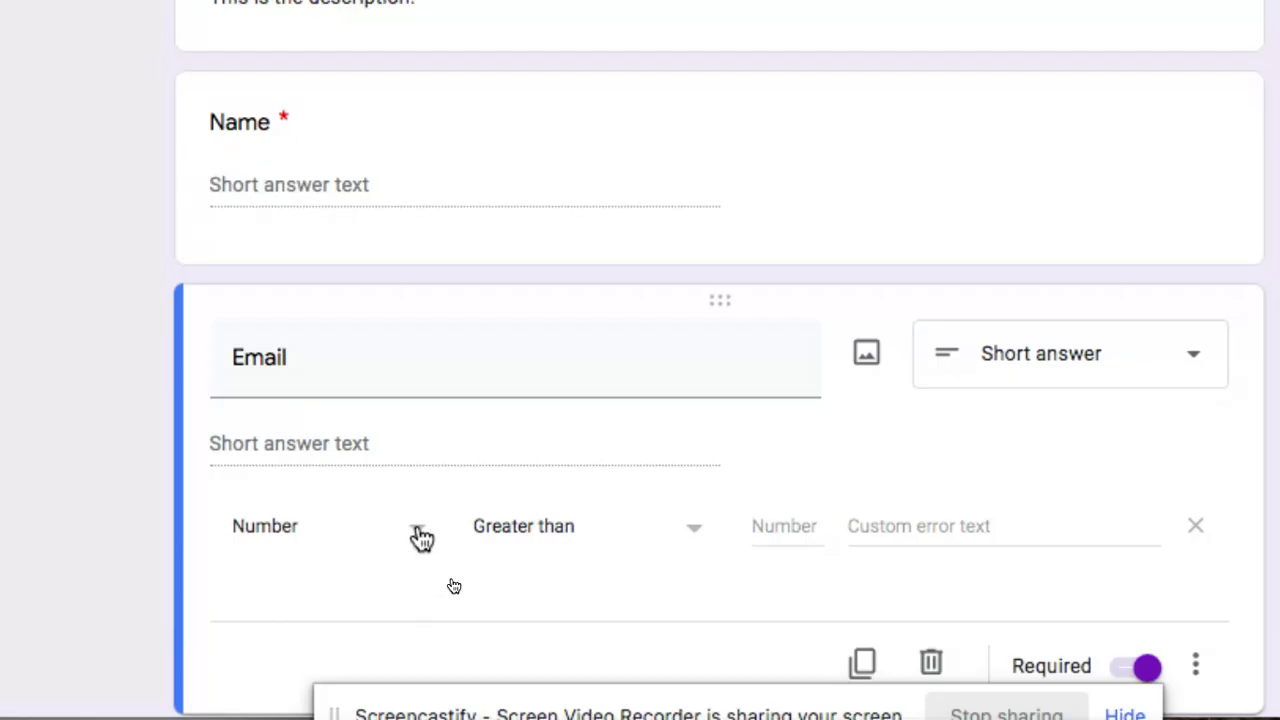
left_click(419, 532)
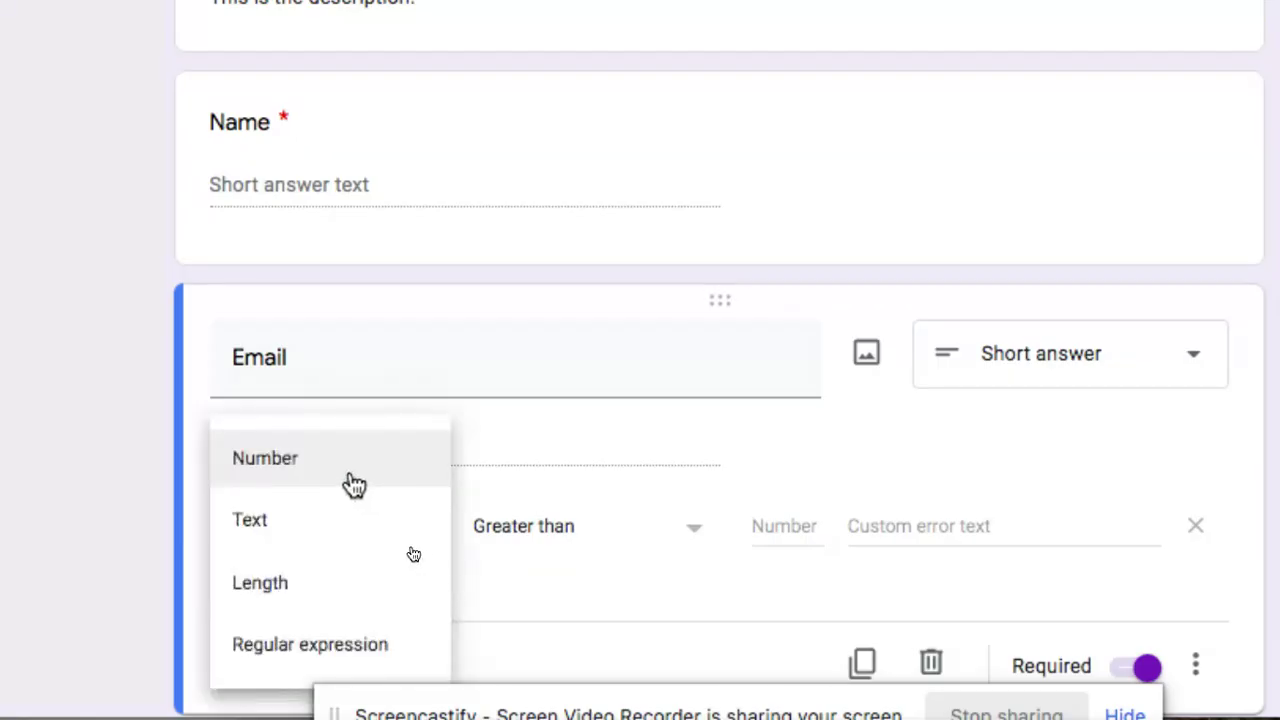
left_click(307, 532)
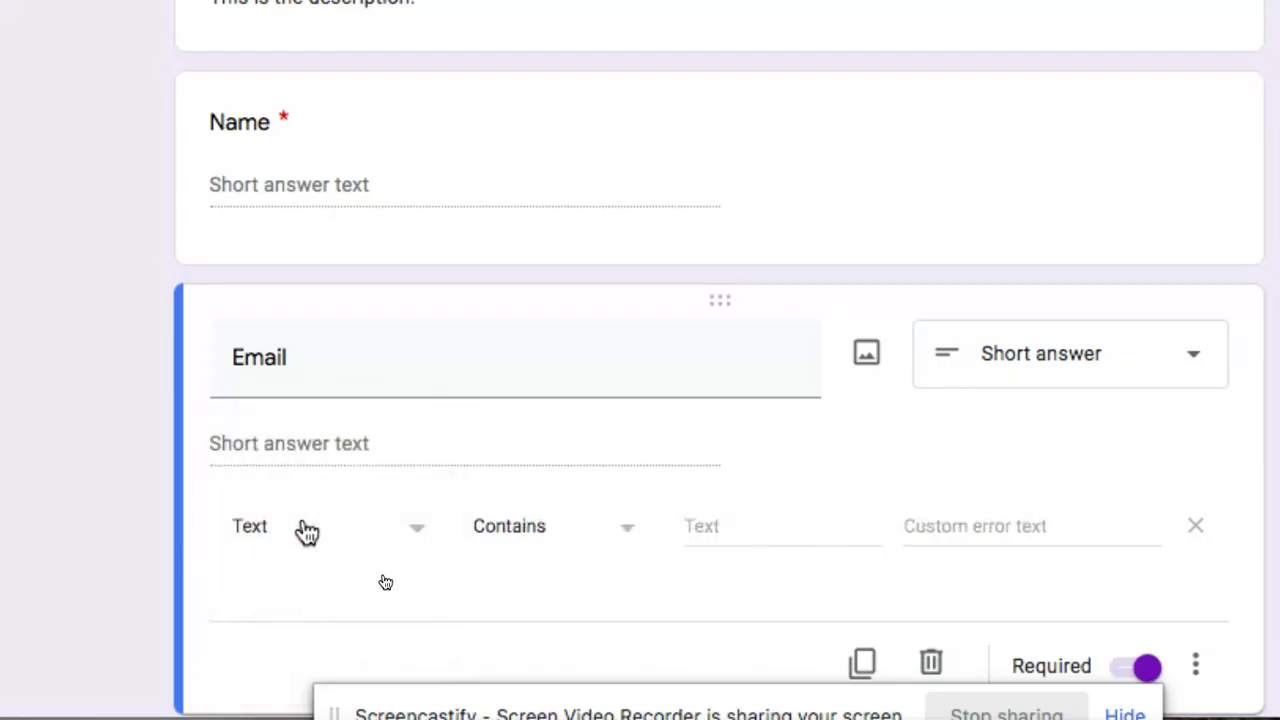
left_click(630, 536)
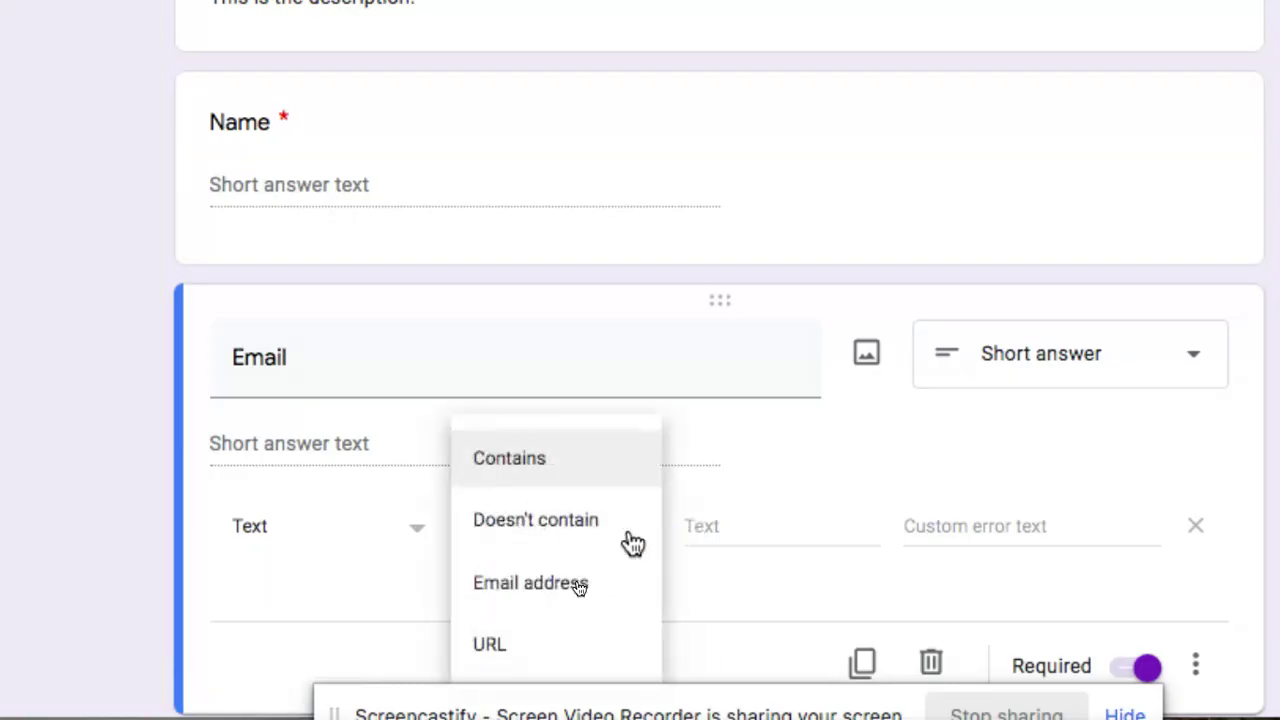
left_click(605, 590)
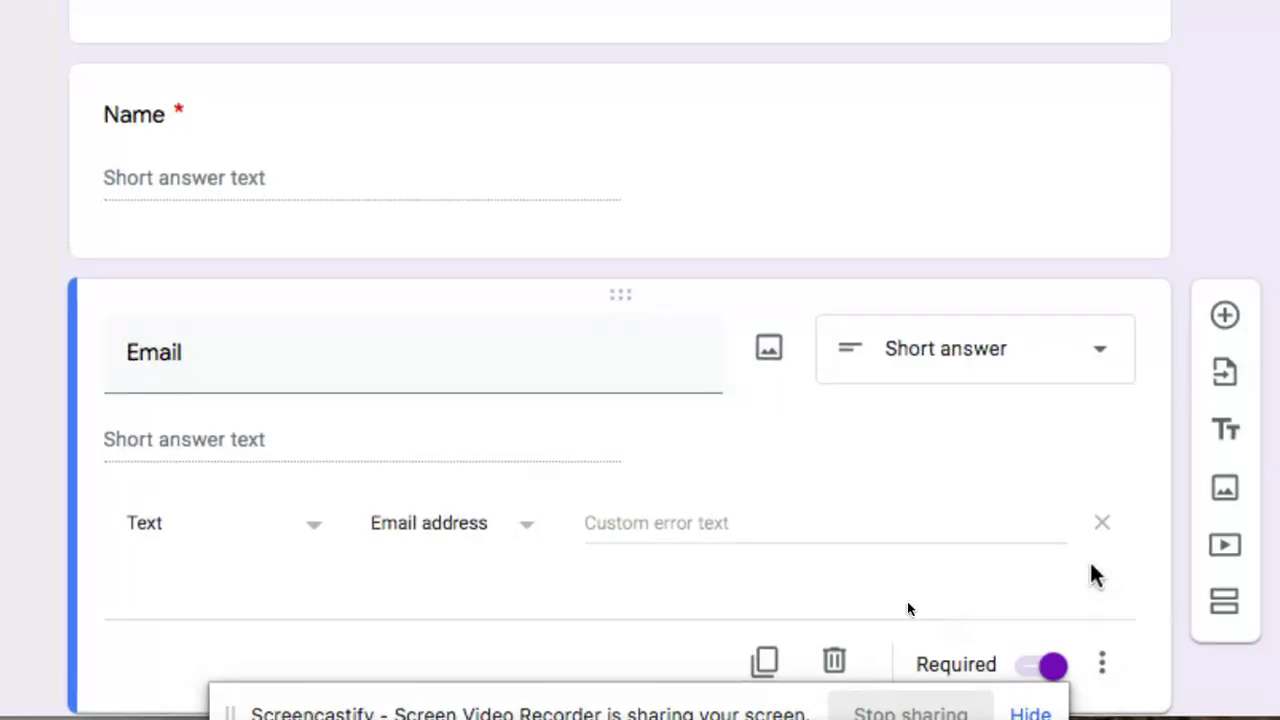
Enter a custom validation error message showing an example email address format
left_click(657, 523)
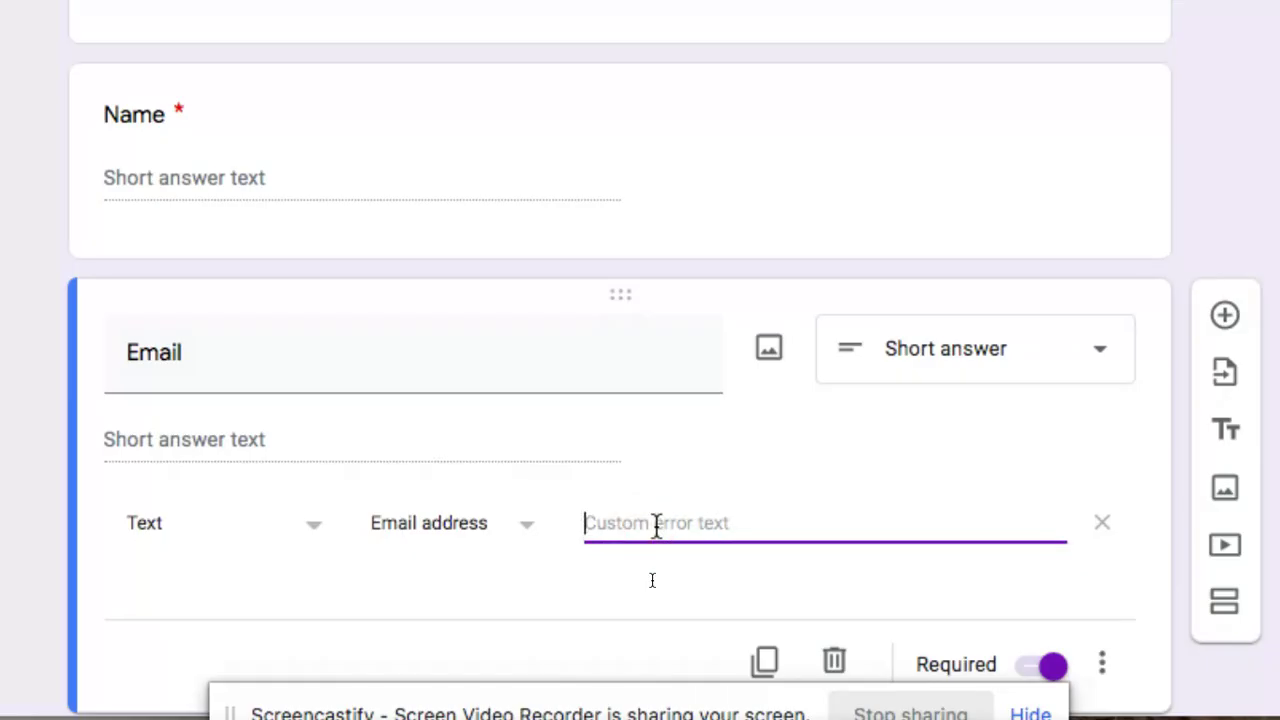
type("Needs to be ")
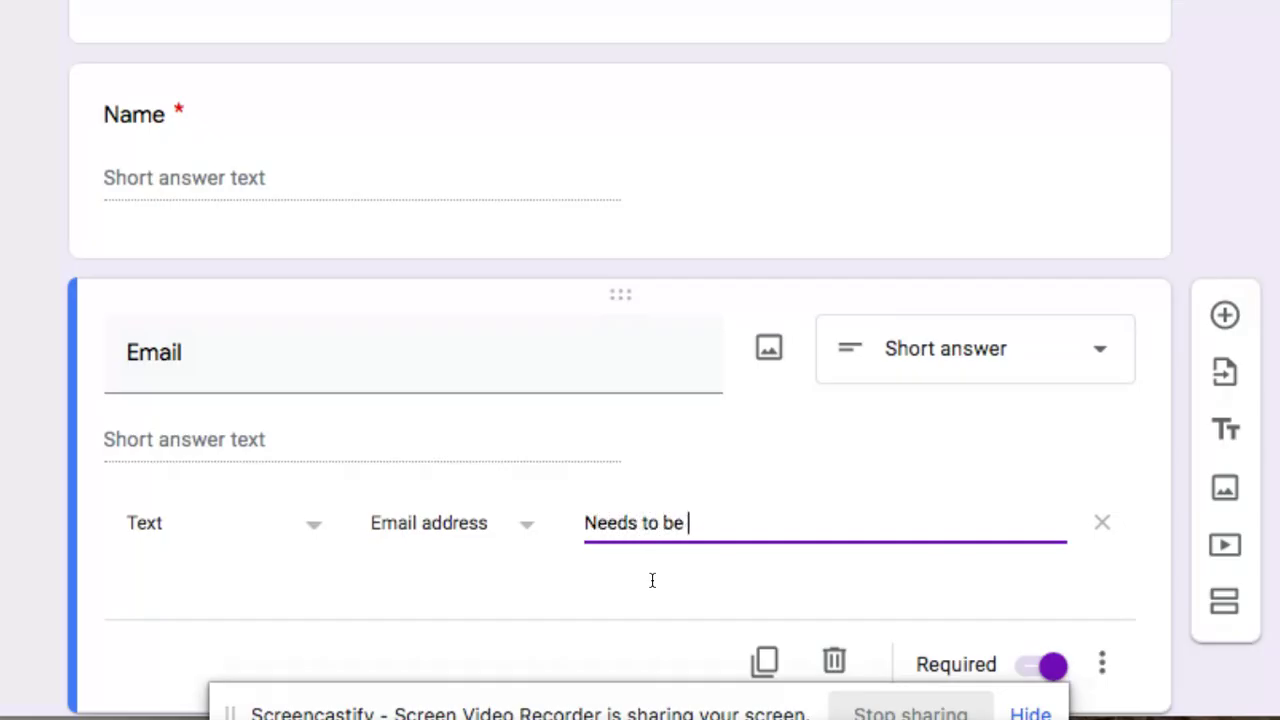
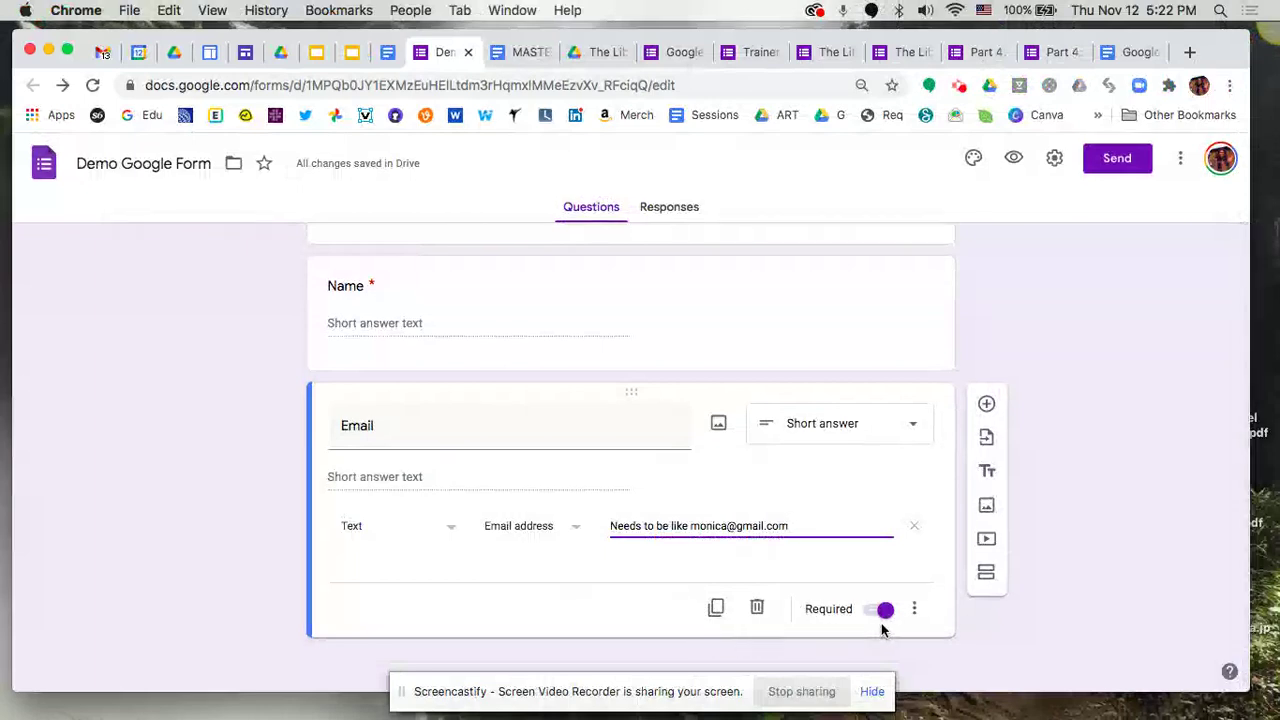
Add a third question 'Which is your birthday month?' as a Date question
left_click(987, 406)
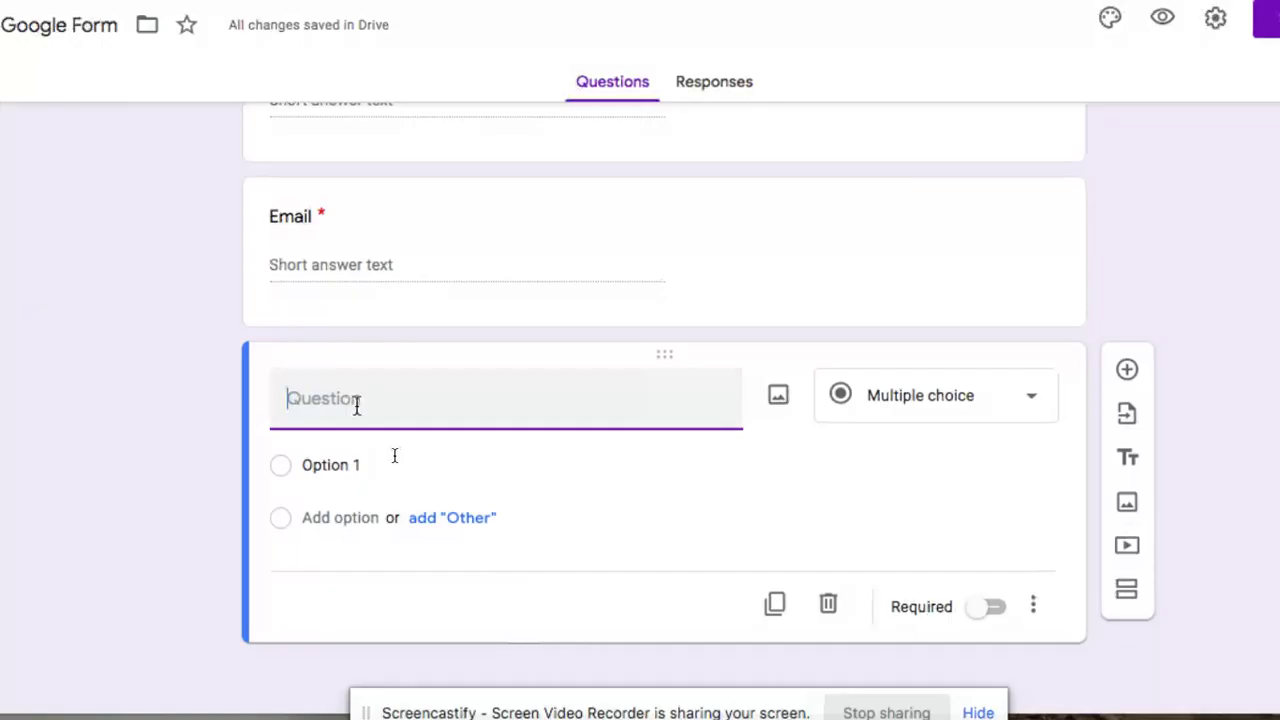
type("When is your birthday ")
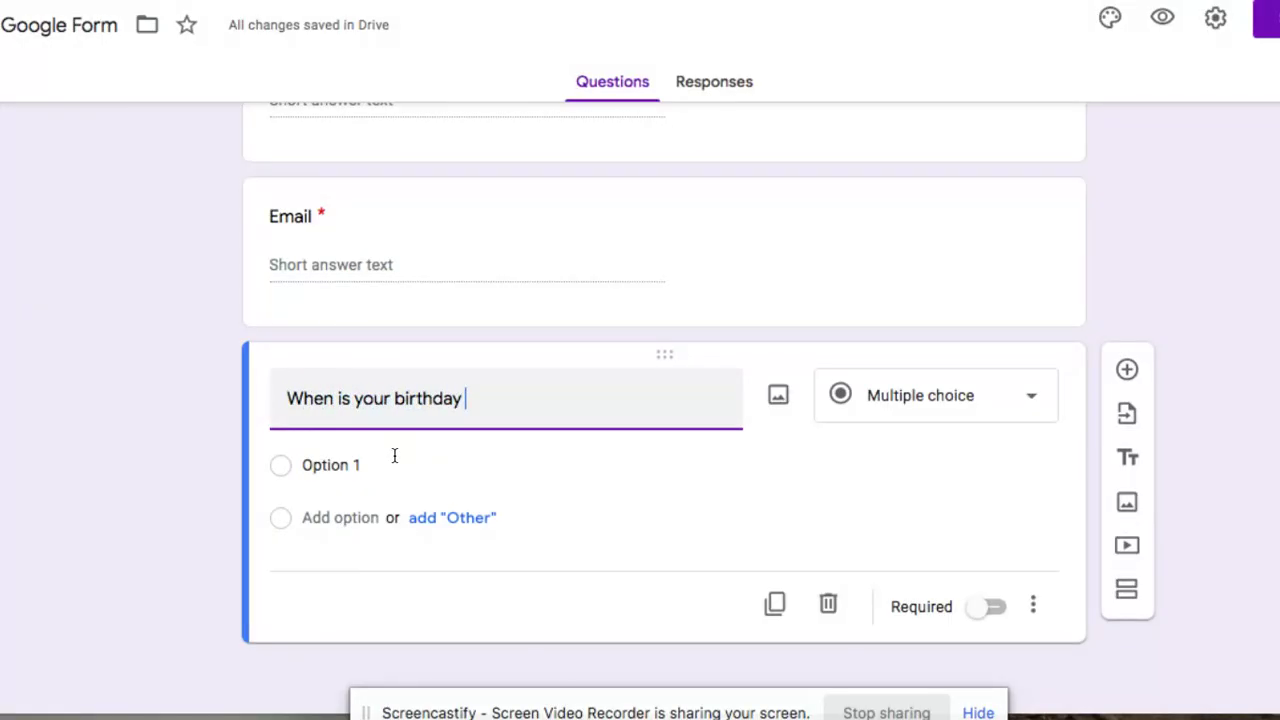
type("month?")
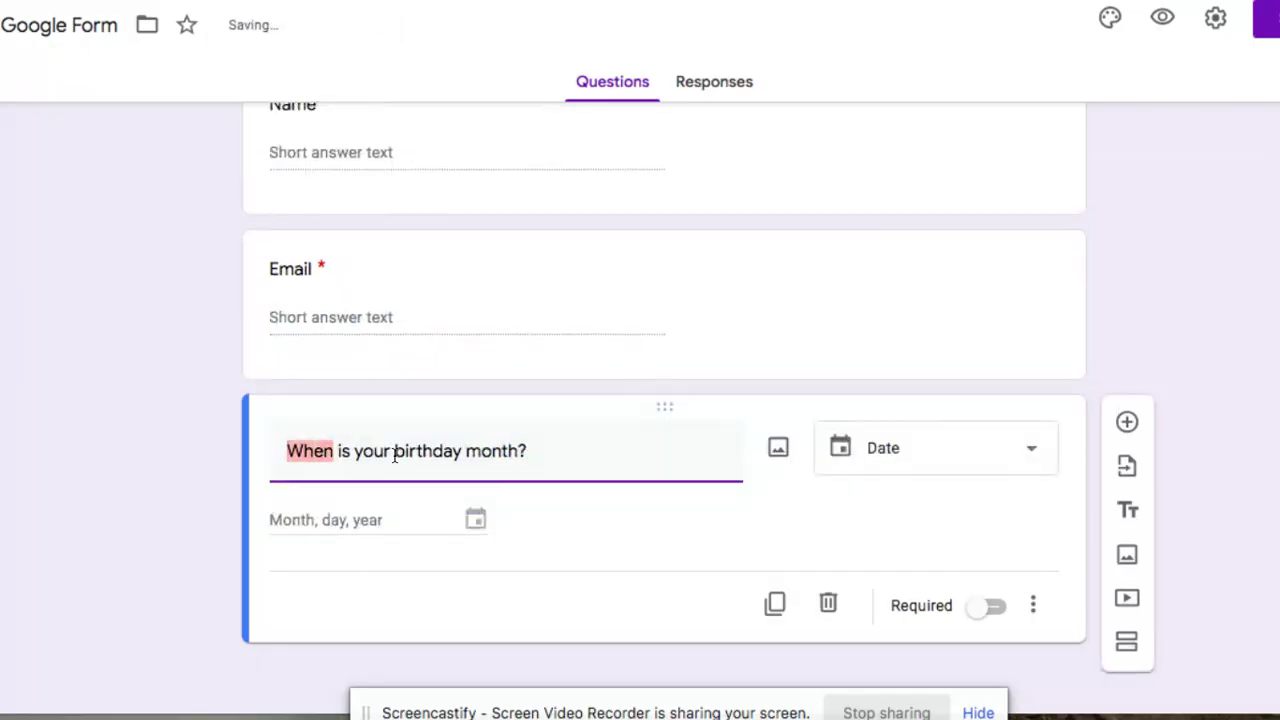
type("Which")
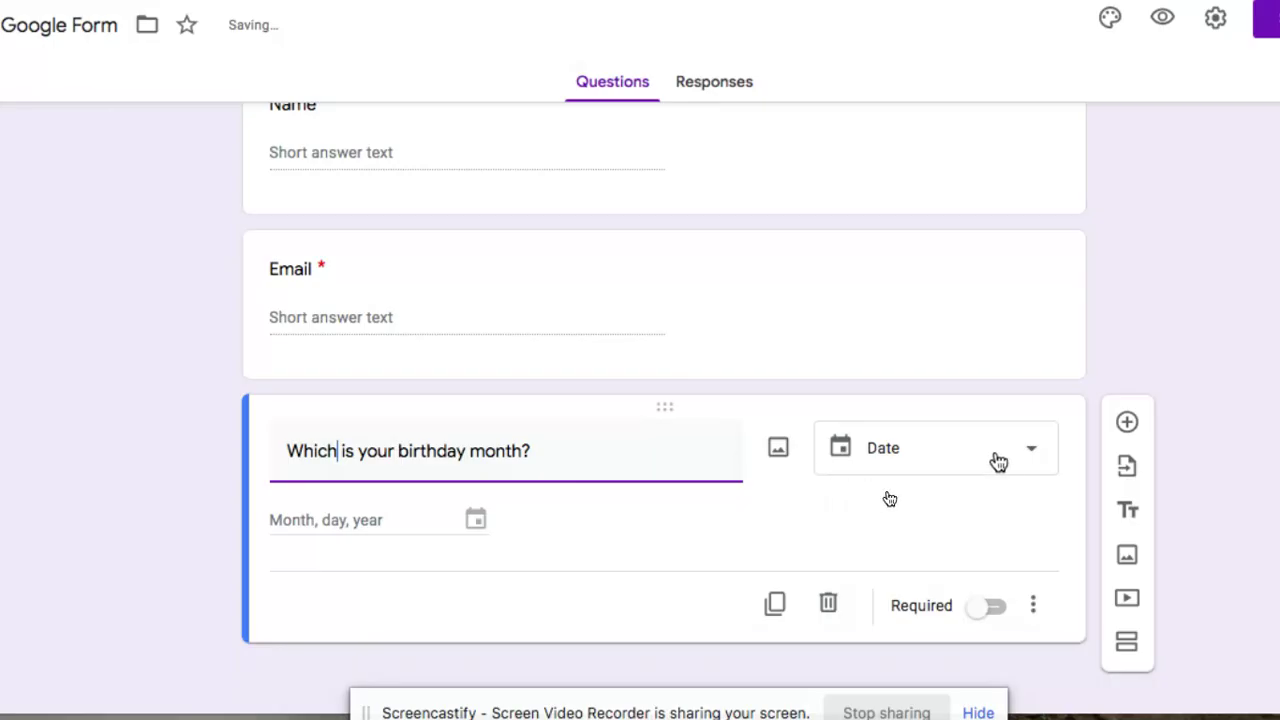
left_click(1006, 458)
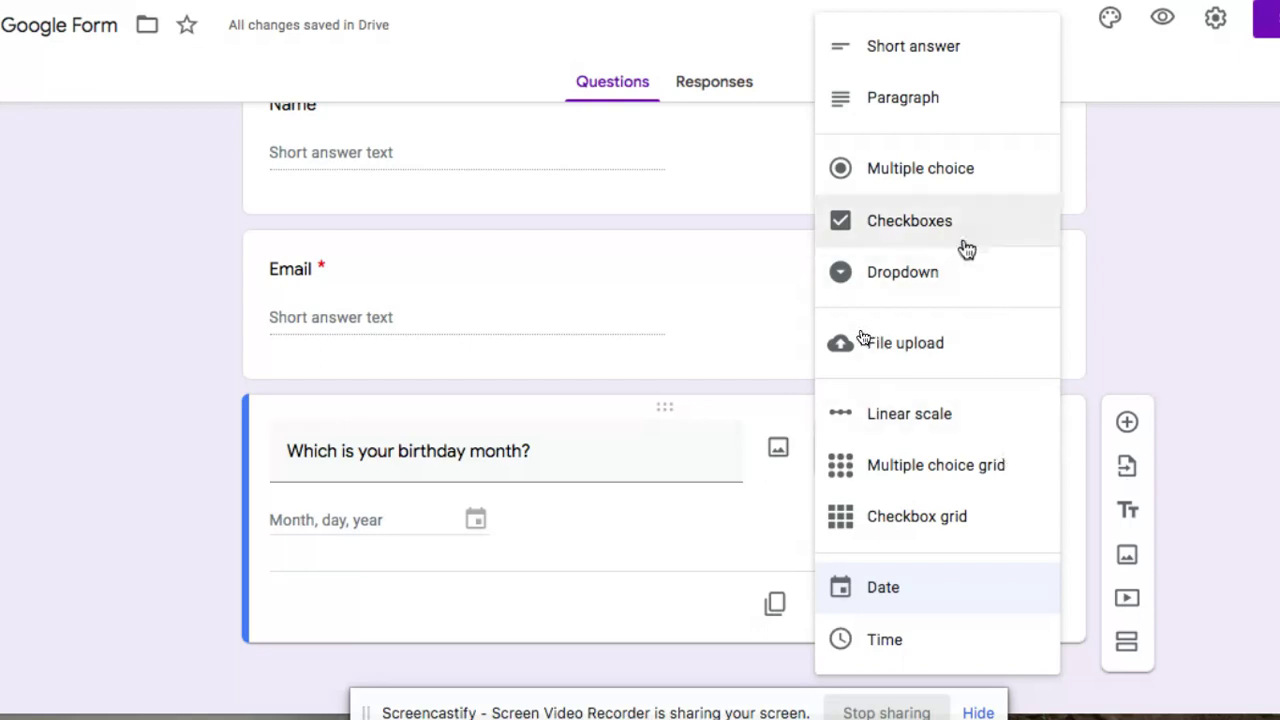
Make the birthday question a Dropdown with options Jan, Feb and March
left_click(960, 285)
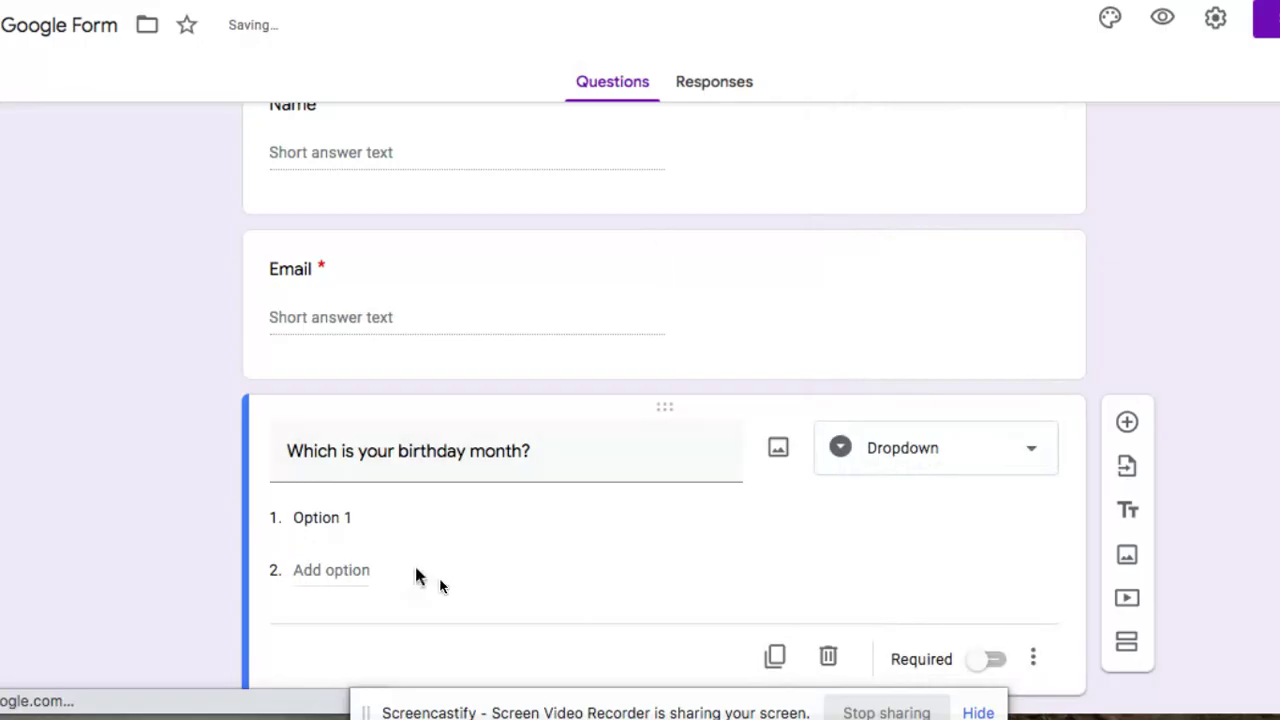
scroll(423, 580, "down", 1)
left_click(359, 465)
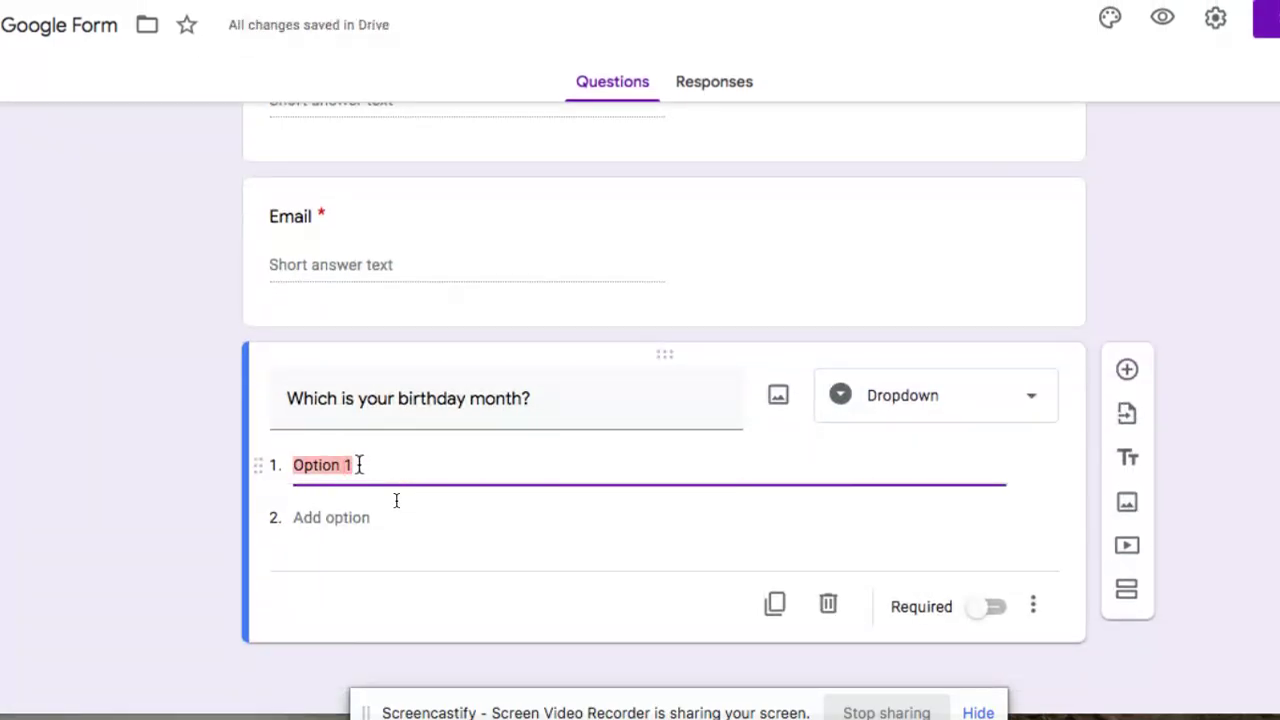
type("Jan")
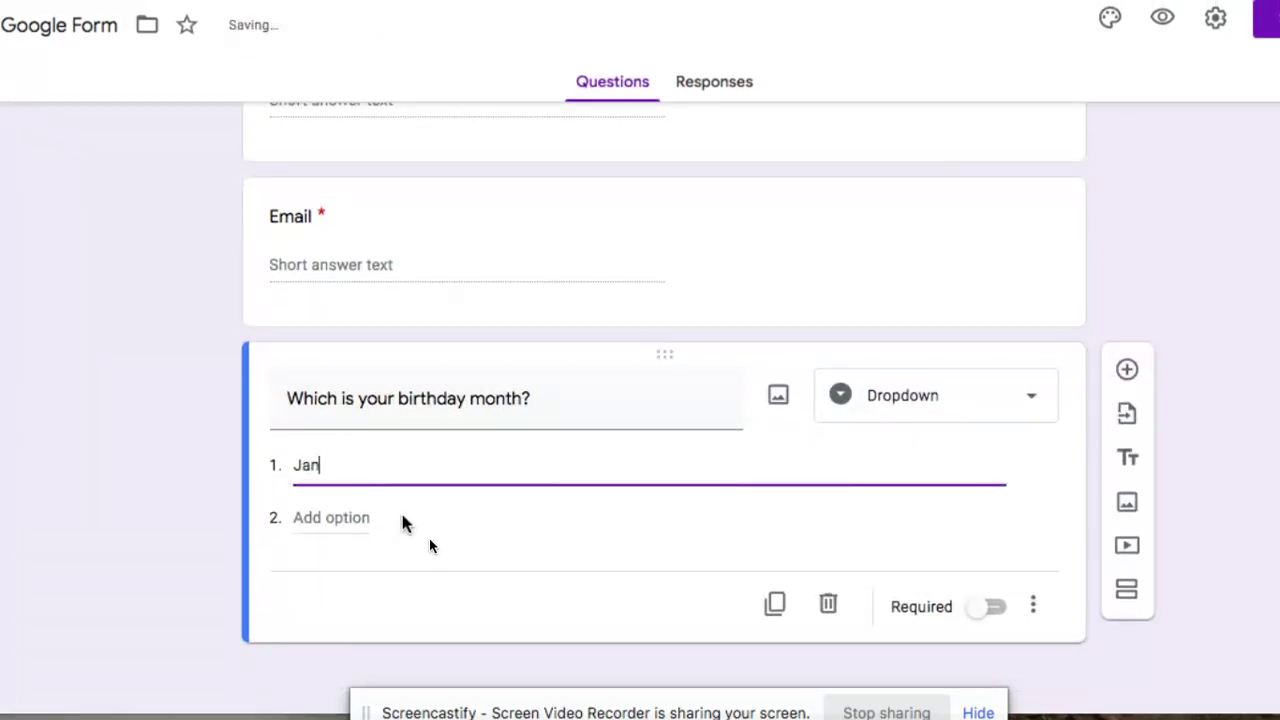
left_click(343, 517)
type("Feb")
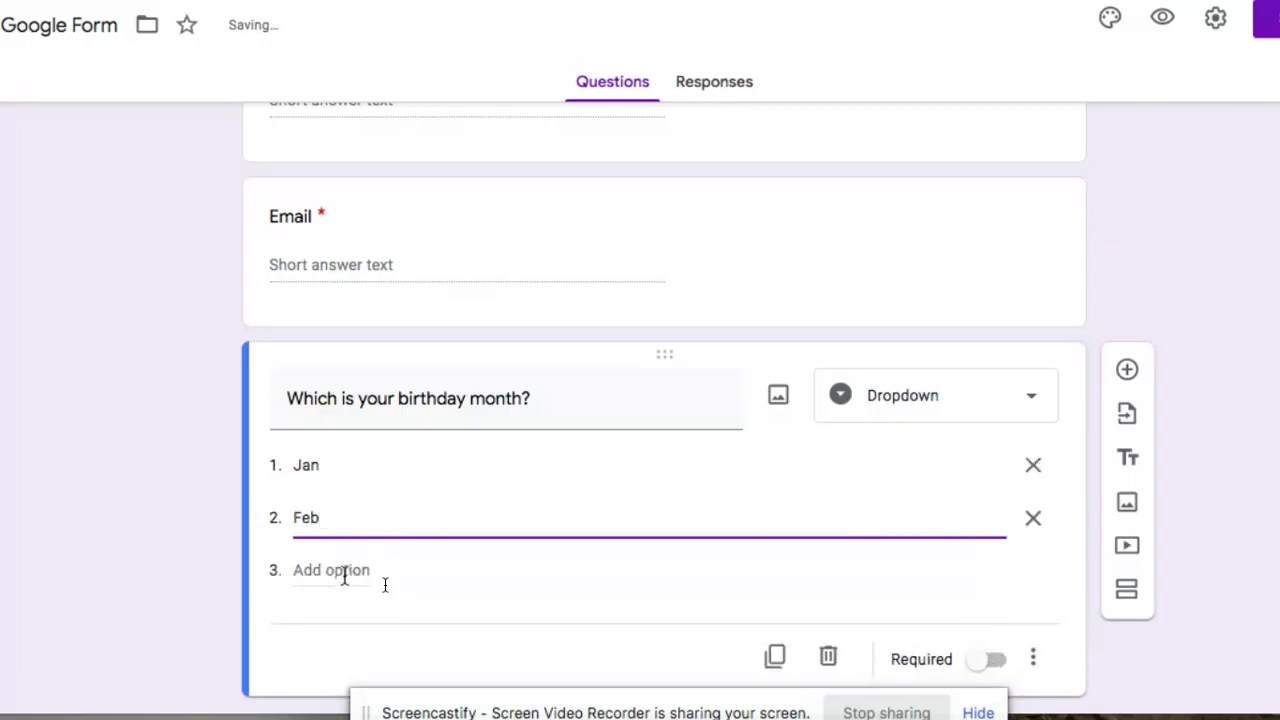
left_click(385, 585)
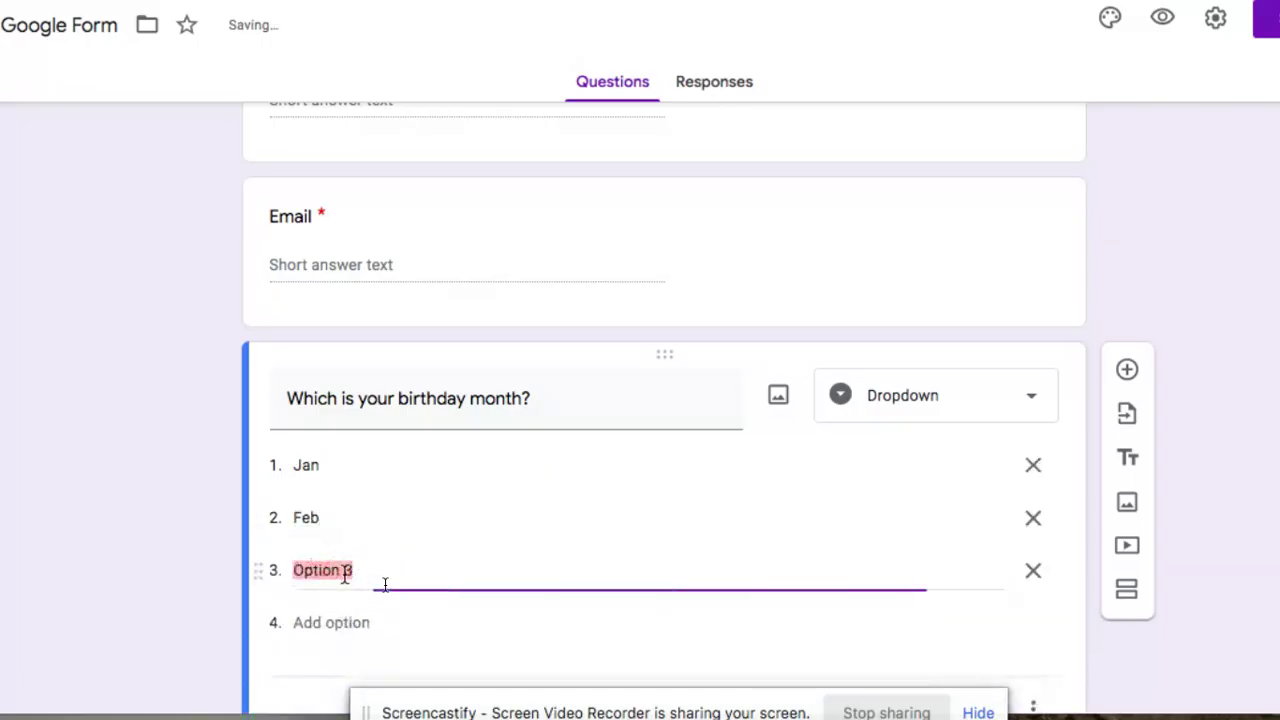
type("March")
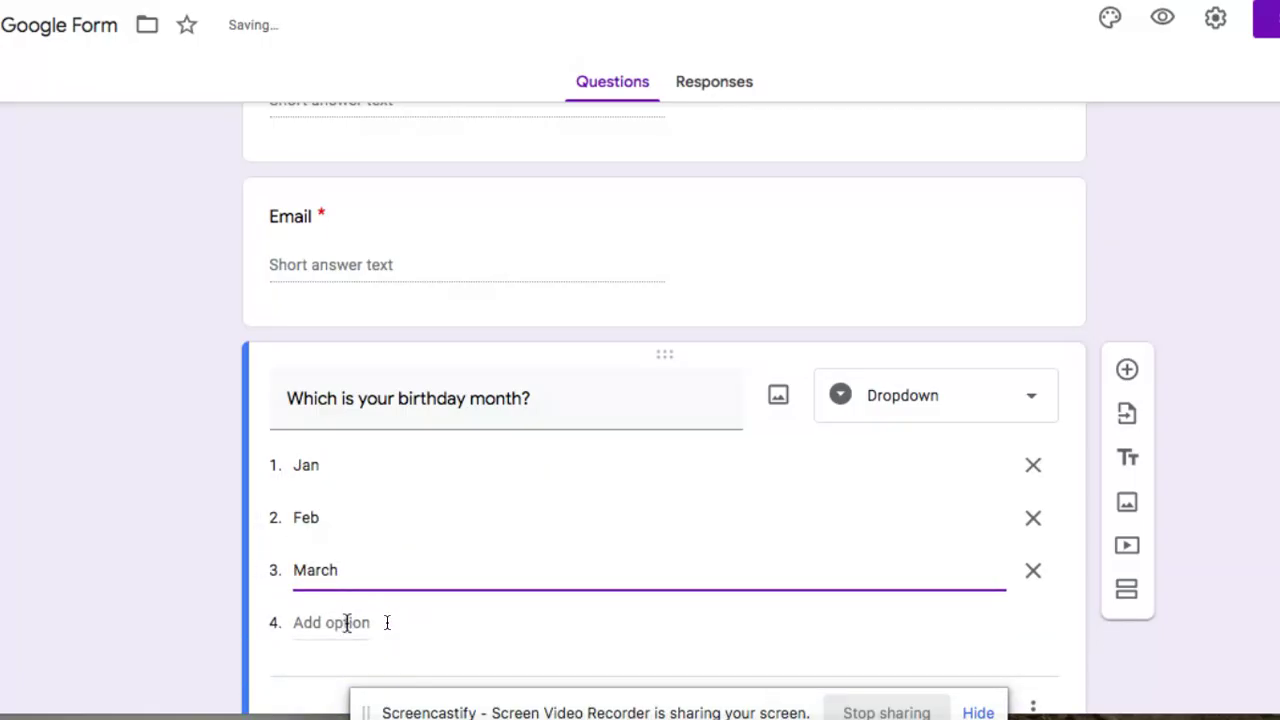
Add April and May as further birthday month dropdown options
left_click(386, 622)
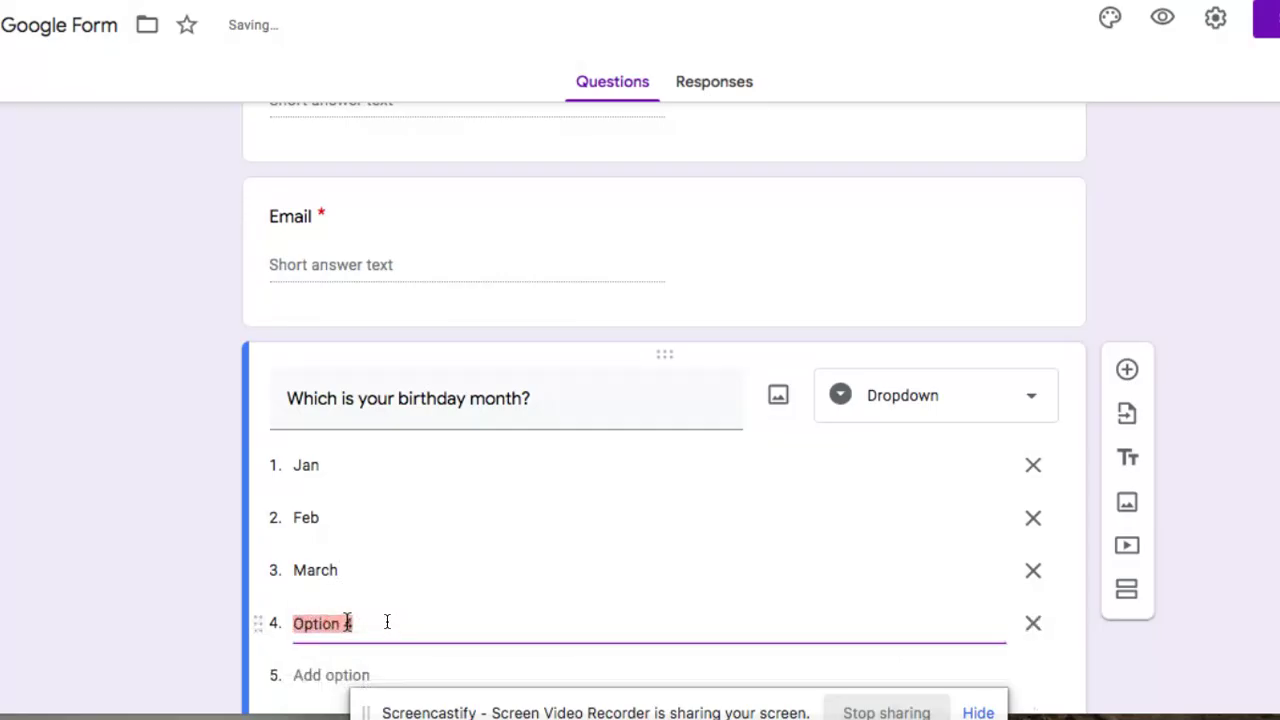
type("April")
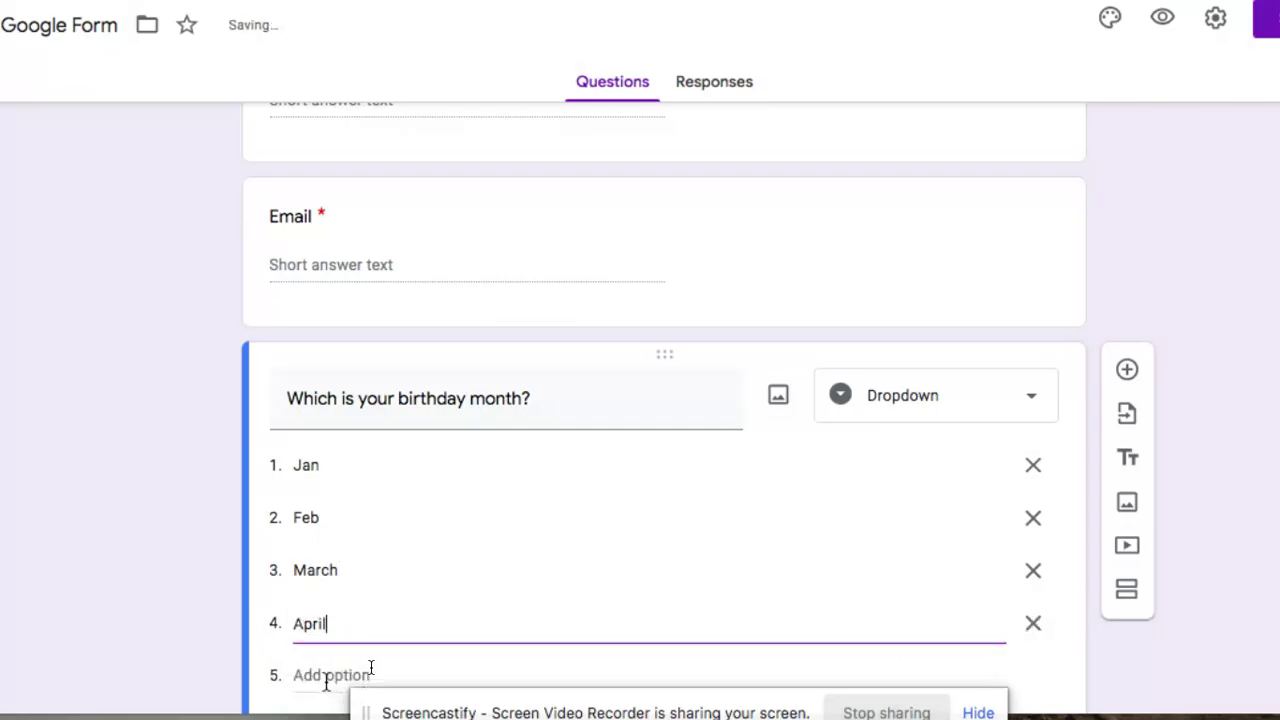
left_click(326, 678)
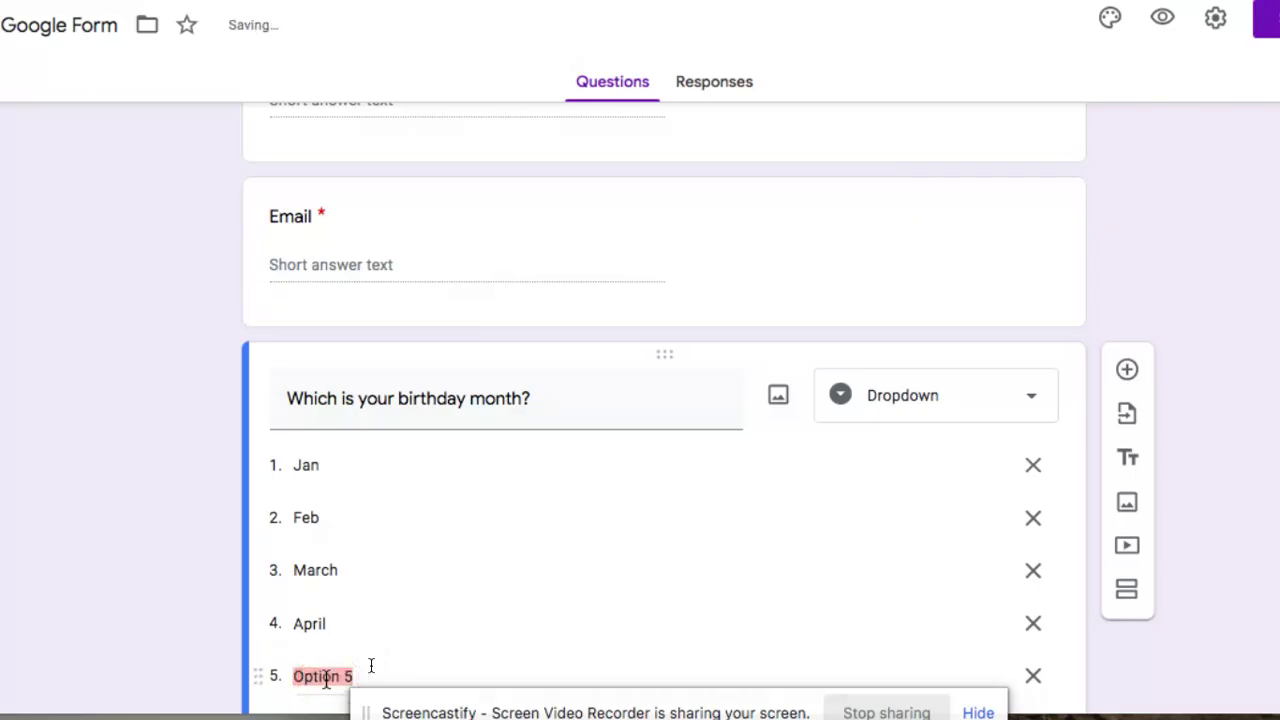
type("MAy")
key("BackSpace")
key("BackSpace")
type("a")
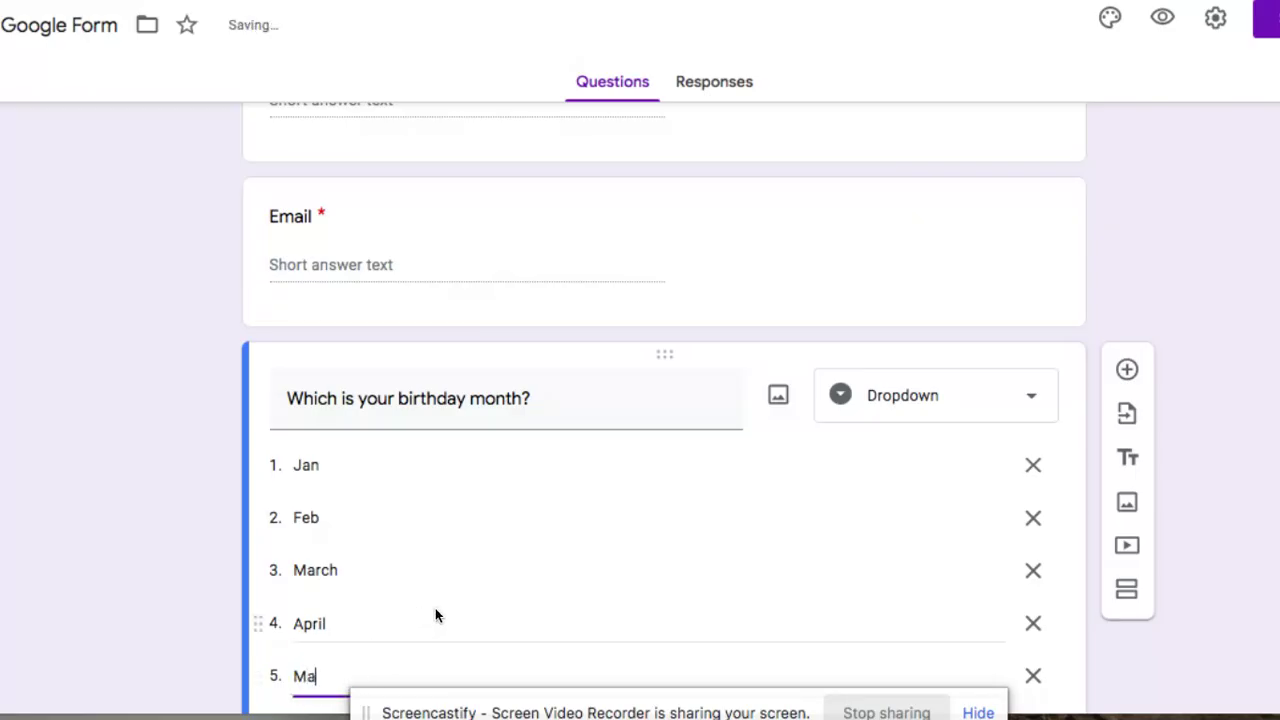
type("y")
scroll(591, 500, "down", 2)
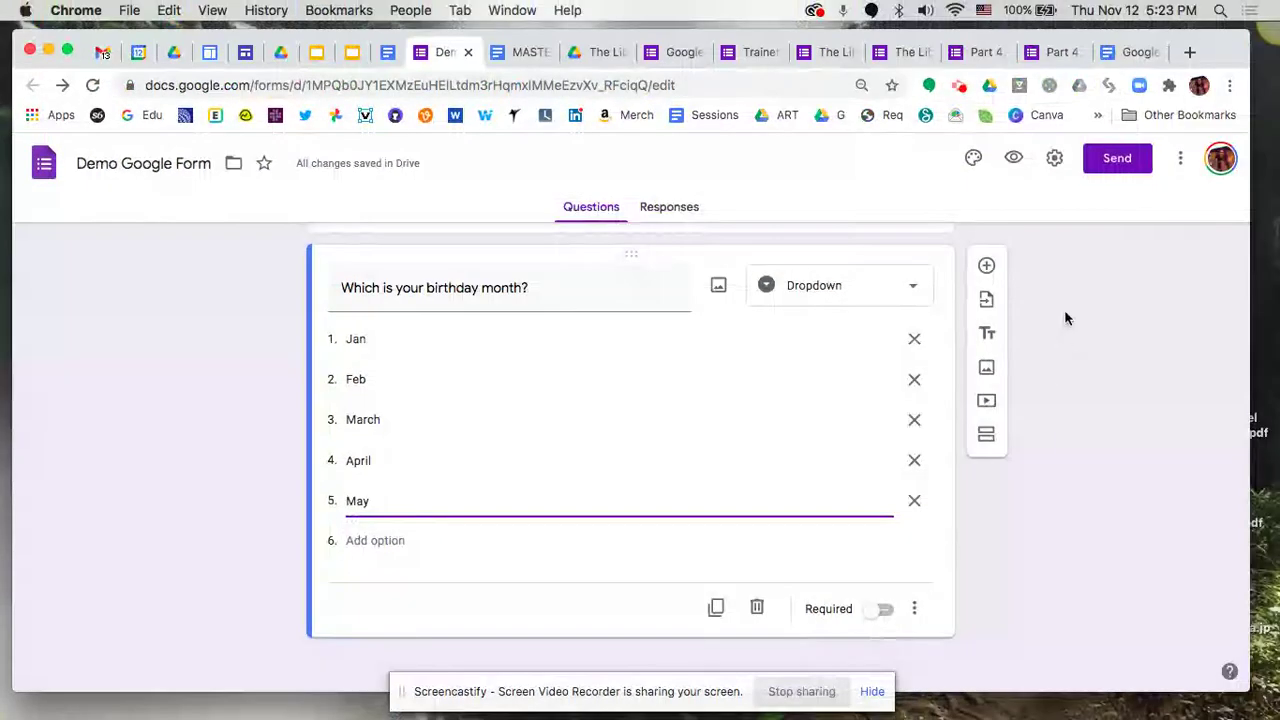
left_click(987, 267)
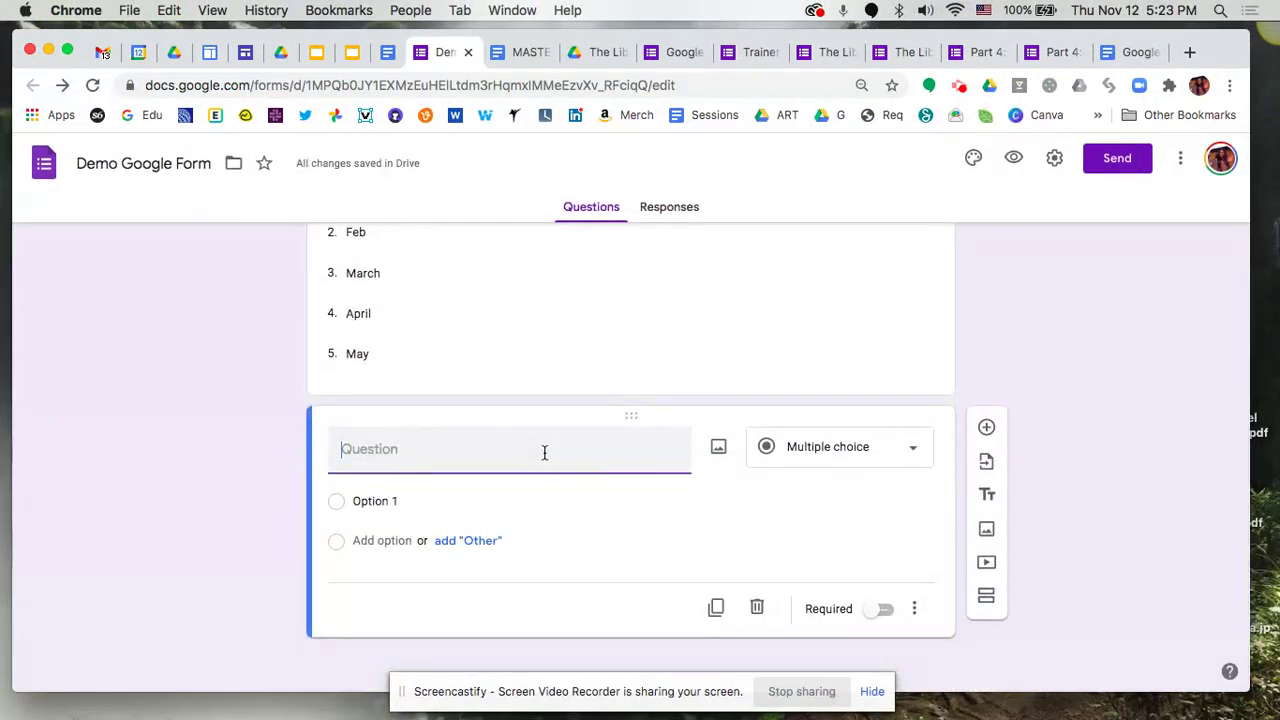
Title the question 'What is your fav. flavor of ice cream?' with choices Vanilla and Strawberry
type("What is your fav. ")
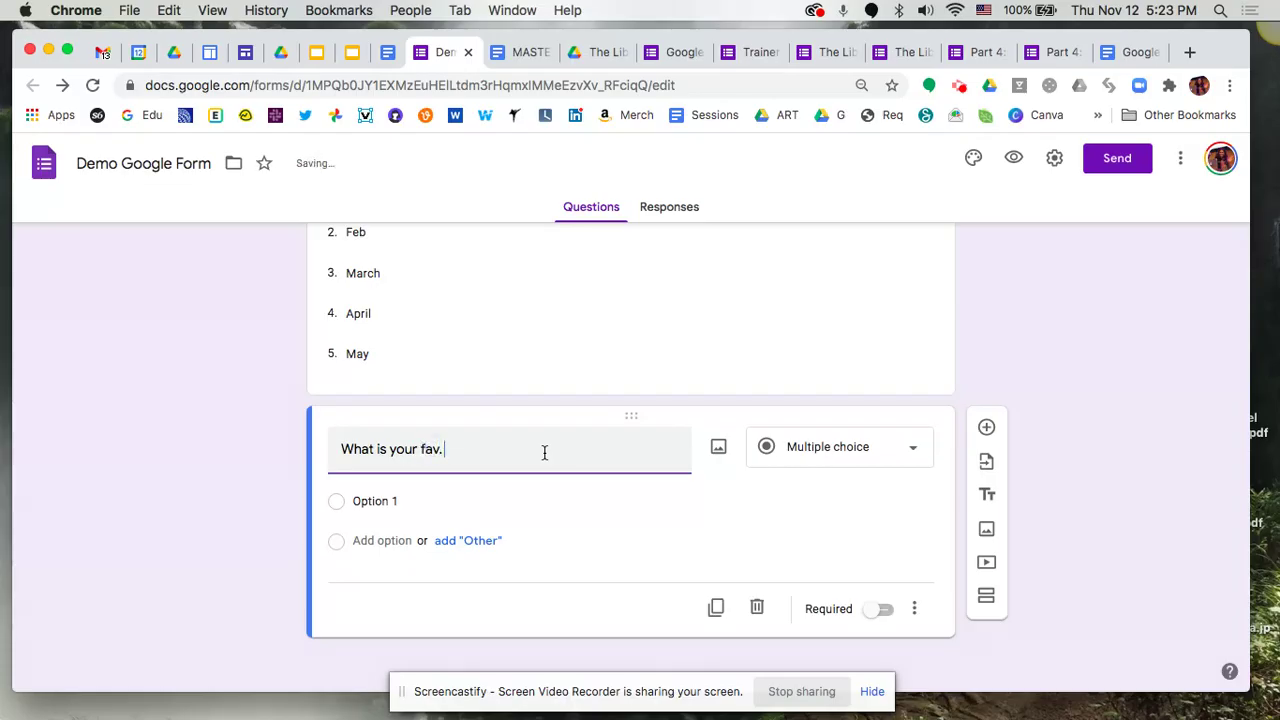
type("flavor of ice")
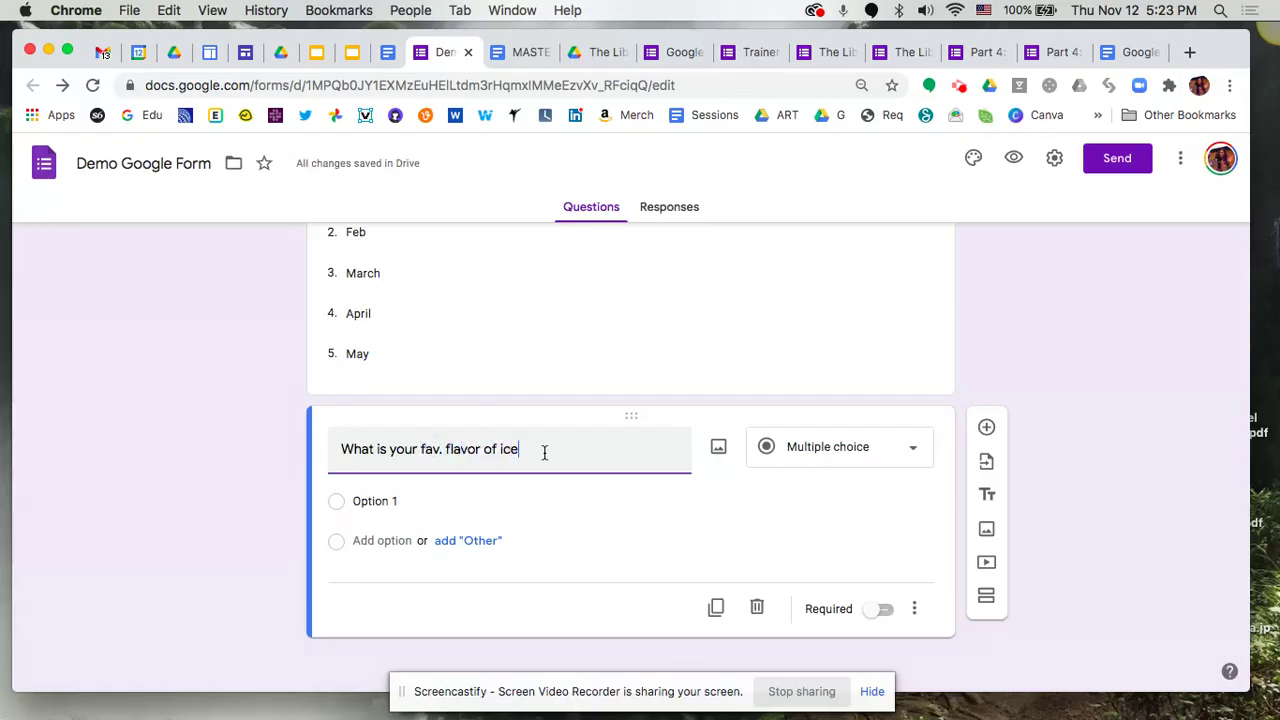
type(" cream?")
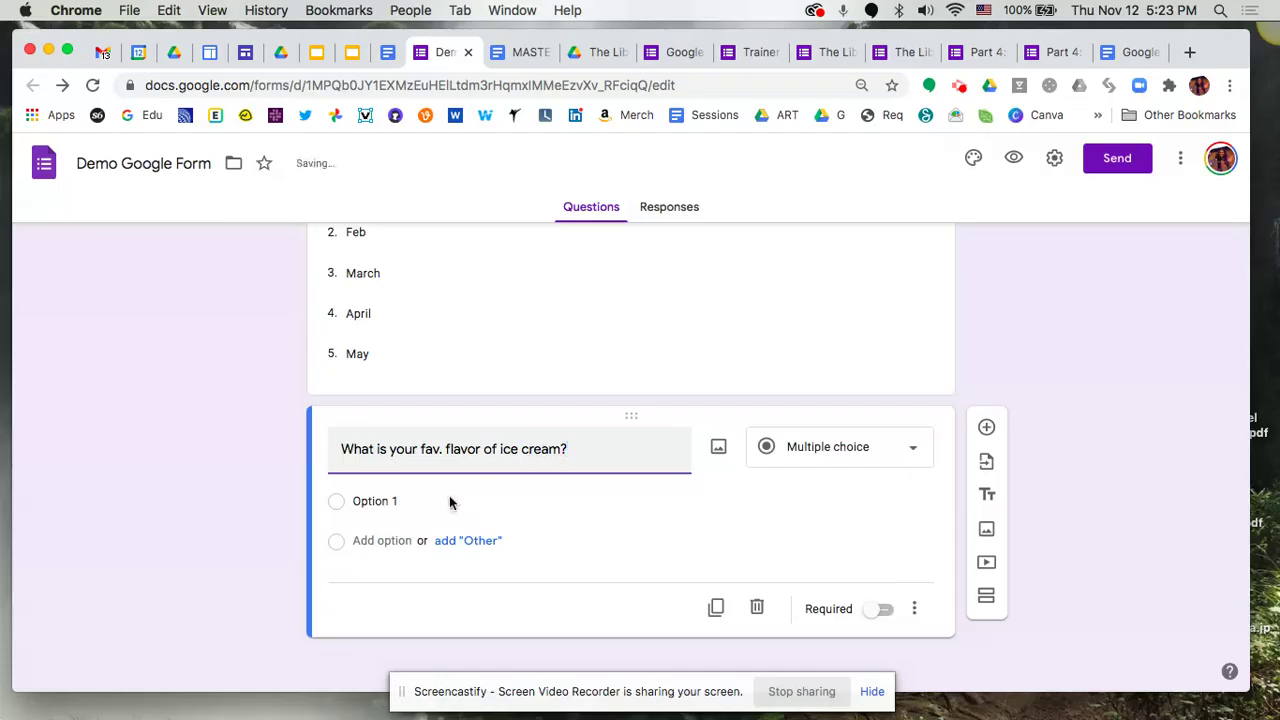
left_click(397, 503)
type("Va")
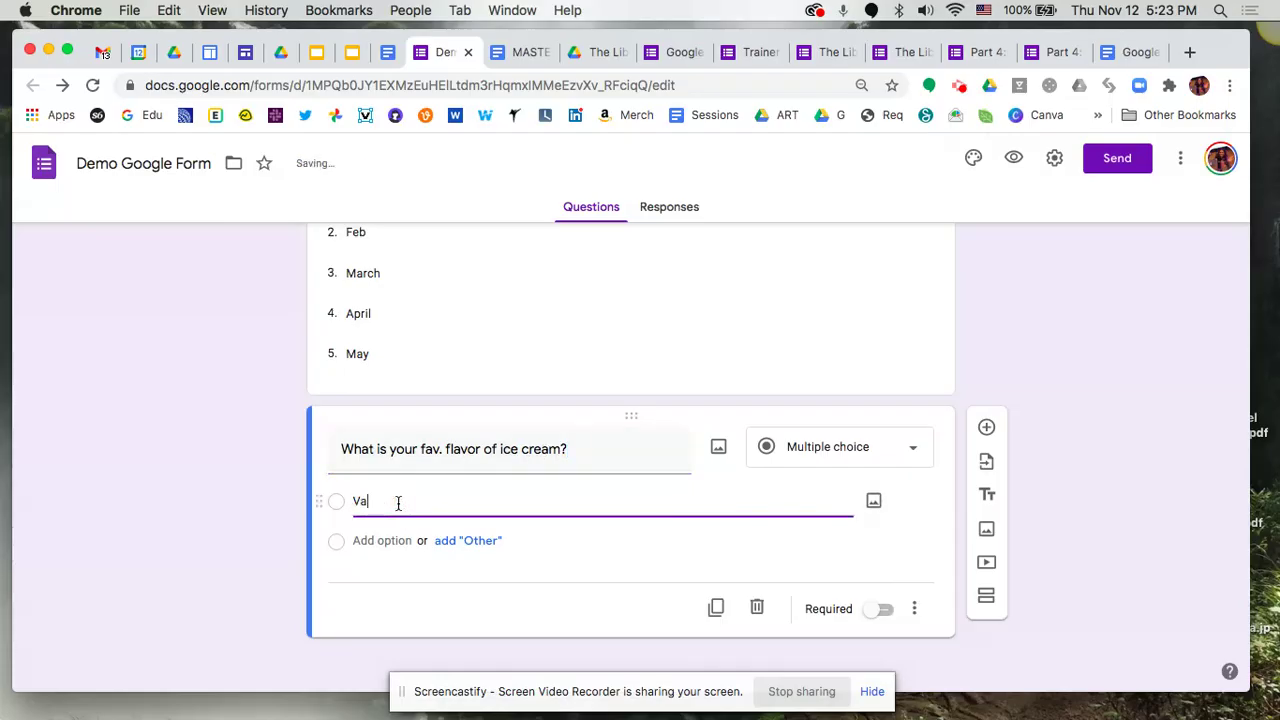
type("nilla")
left_click(400, 541)
type("Strawber")
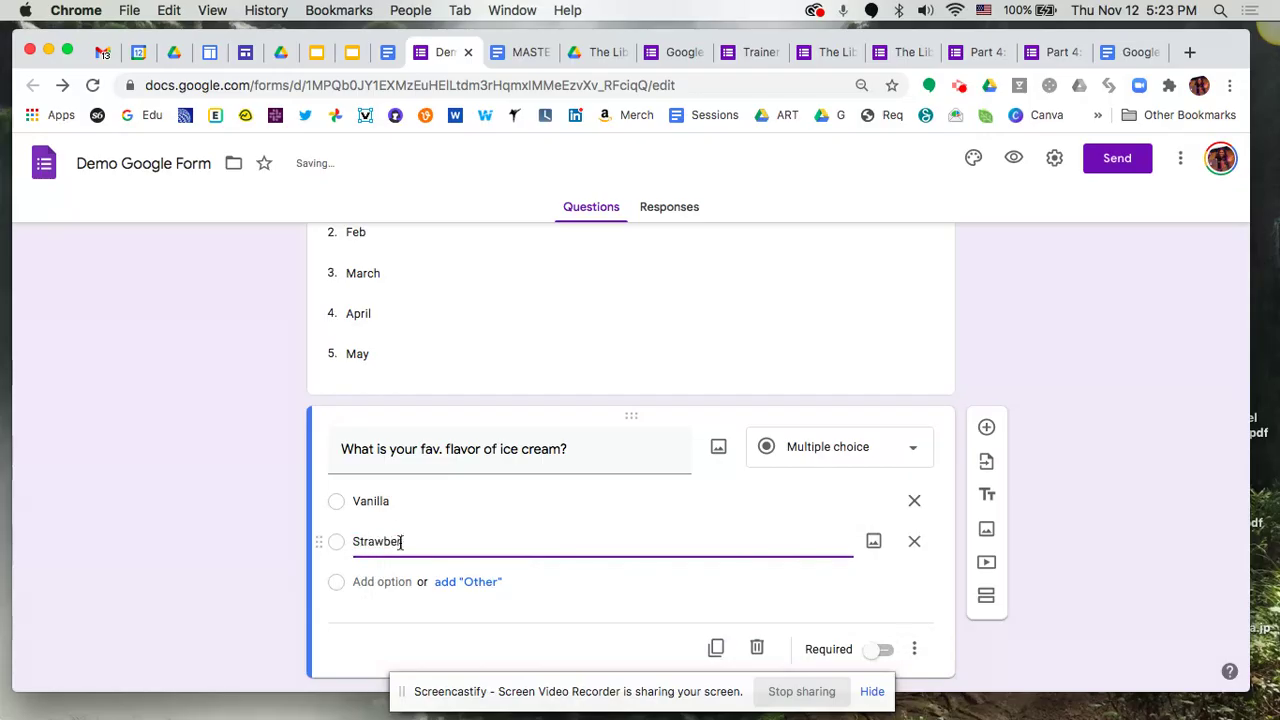
type("ry")
key("BackSpace")
key("BackSpace")
type("ry")
key("BackSpace")
key("BackSpace")
type("ry")
Add Chocolate (fixing its misspelling) and an Other choice, and make the question required
left_click(386, 578)
type("Cho")
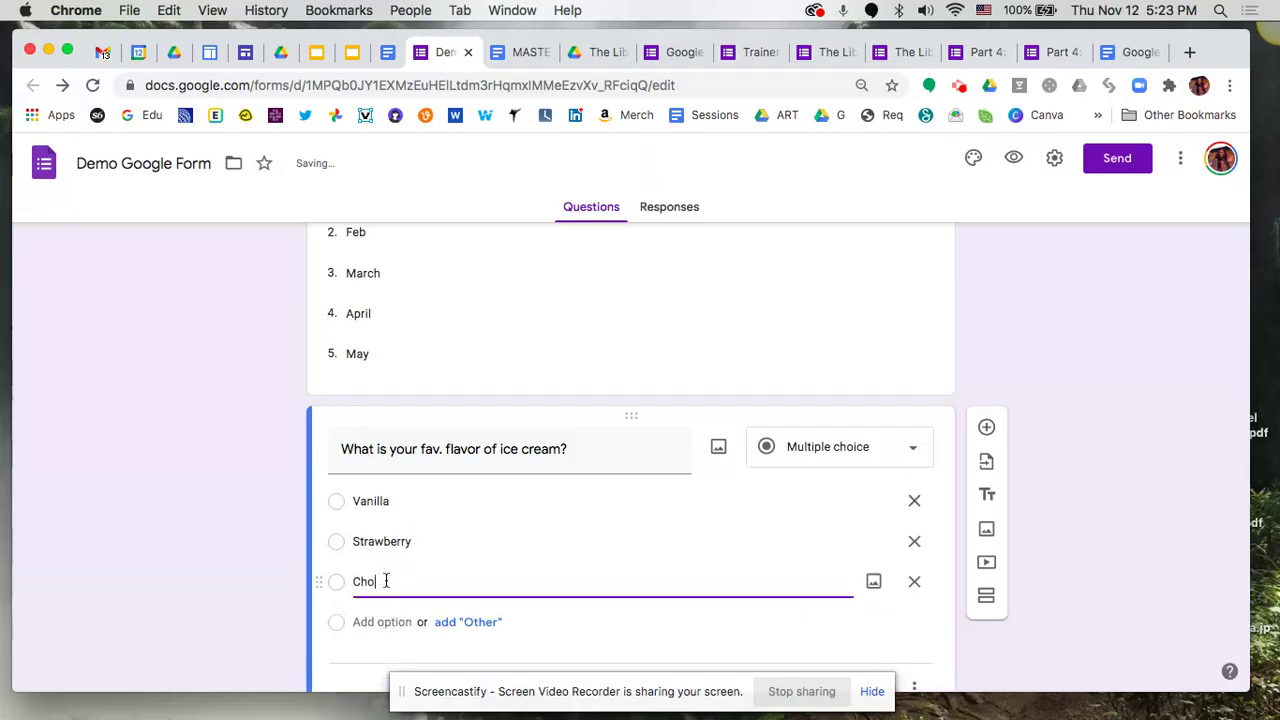
type("calate")
left_click(482, 622)
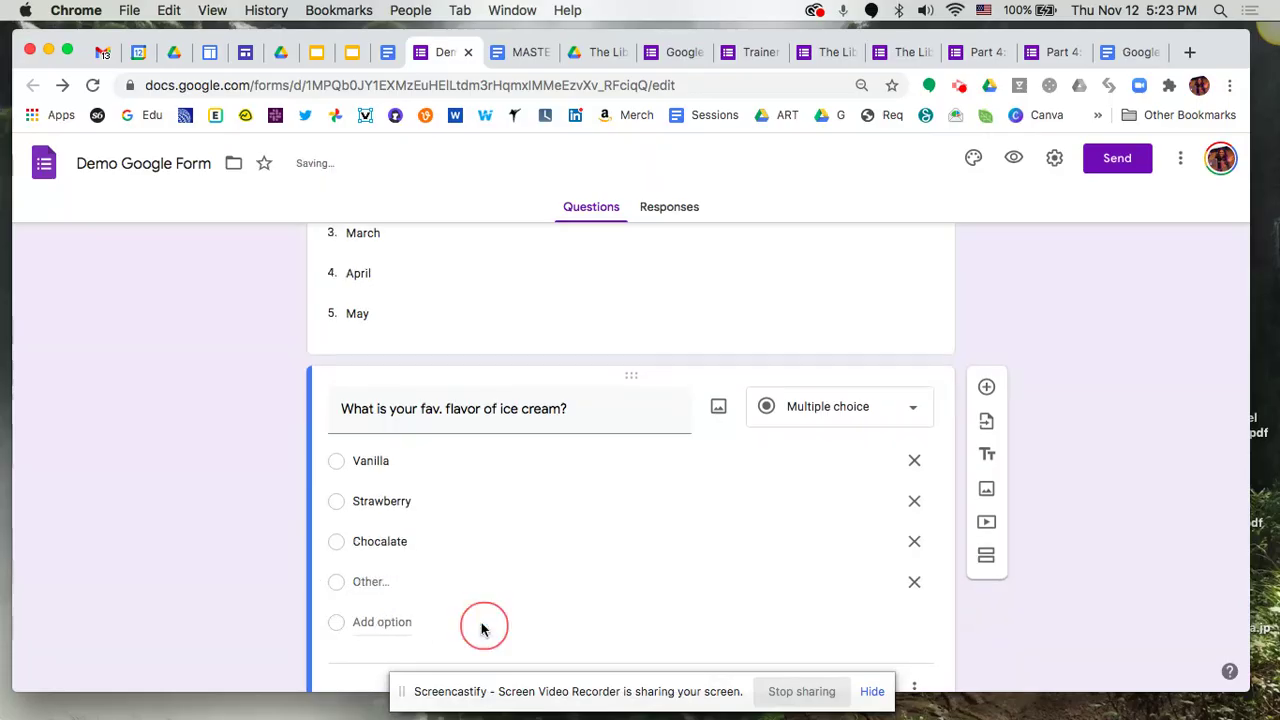
double_click(372, 541)
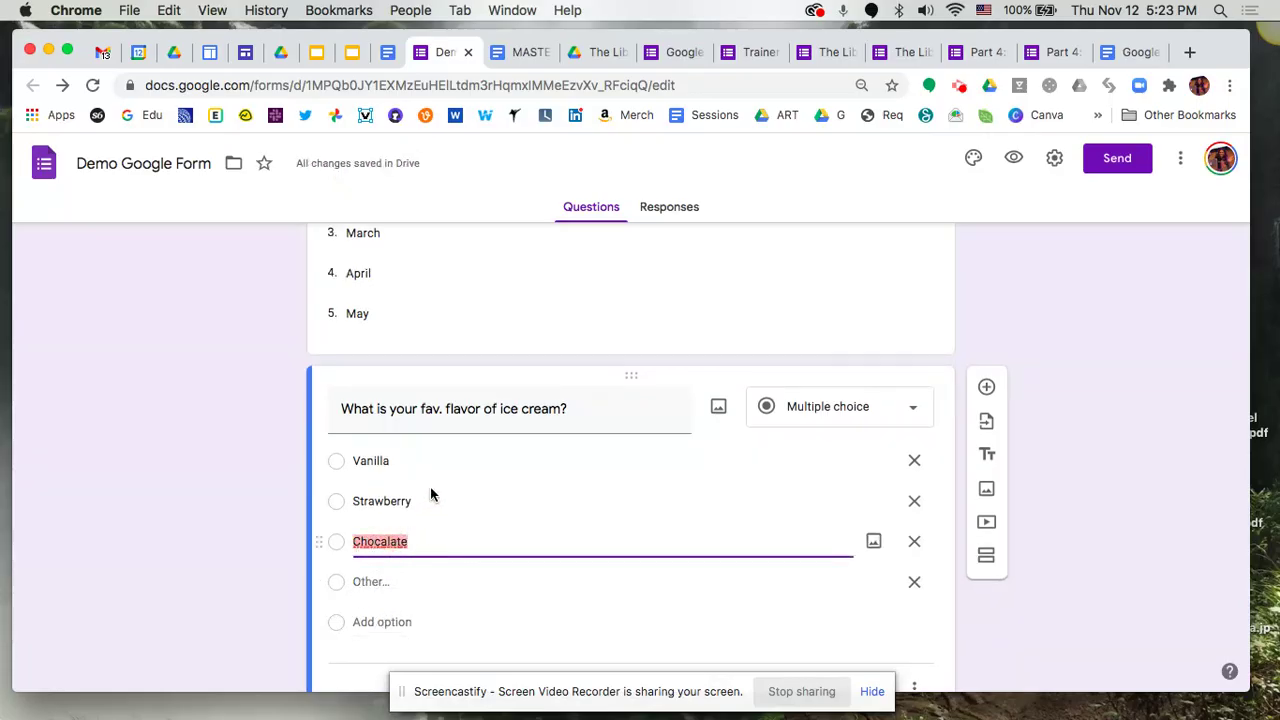
right_click(390, 541)
left_click(432, 392)
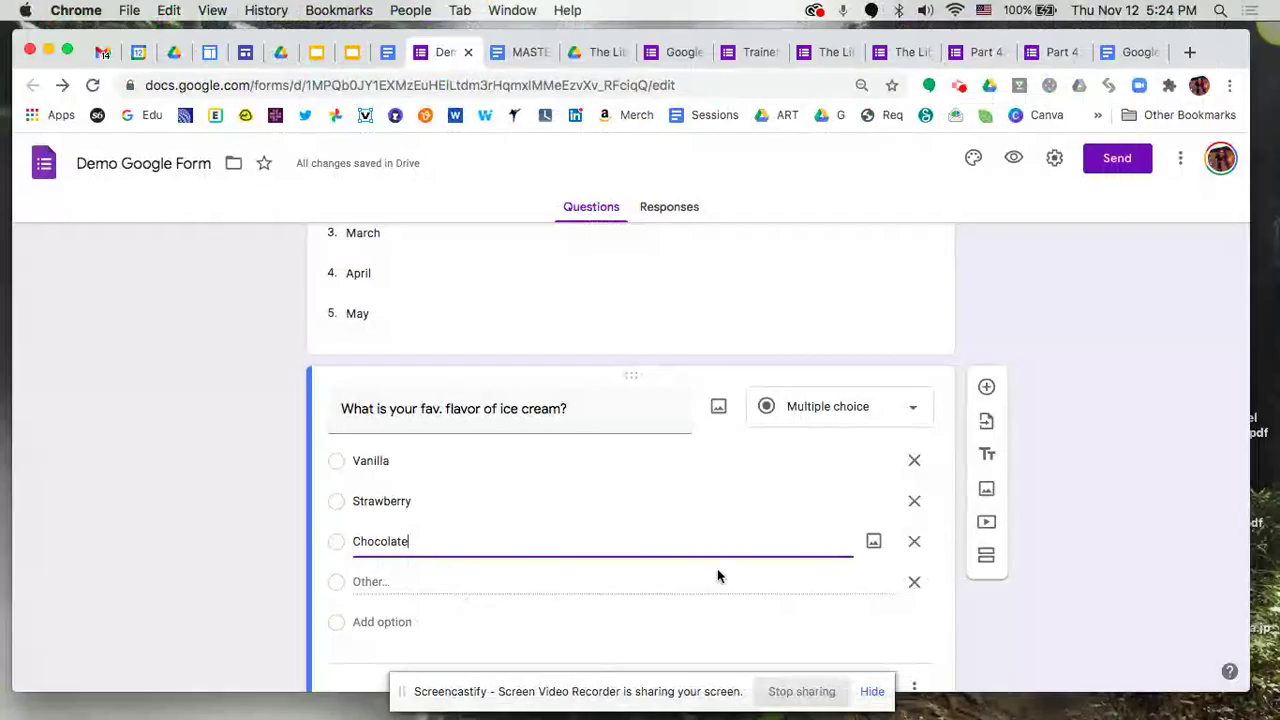
scroll(832, 541, "down", 1)
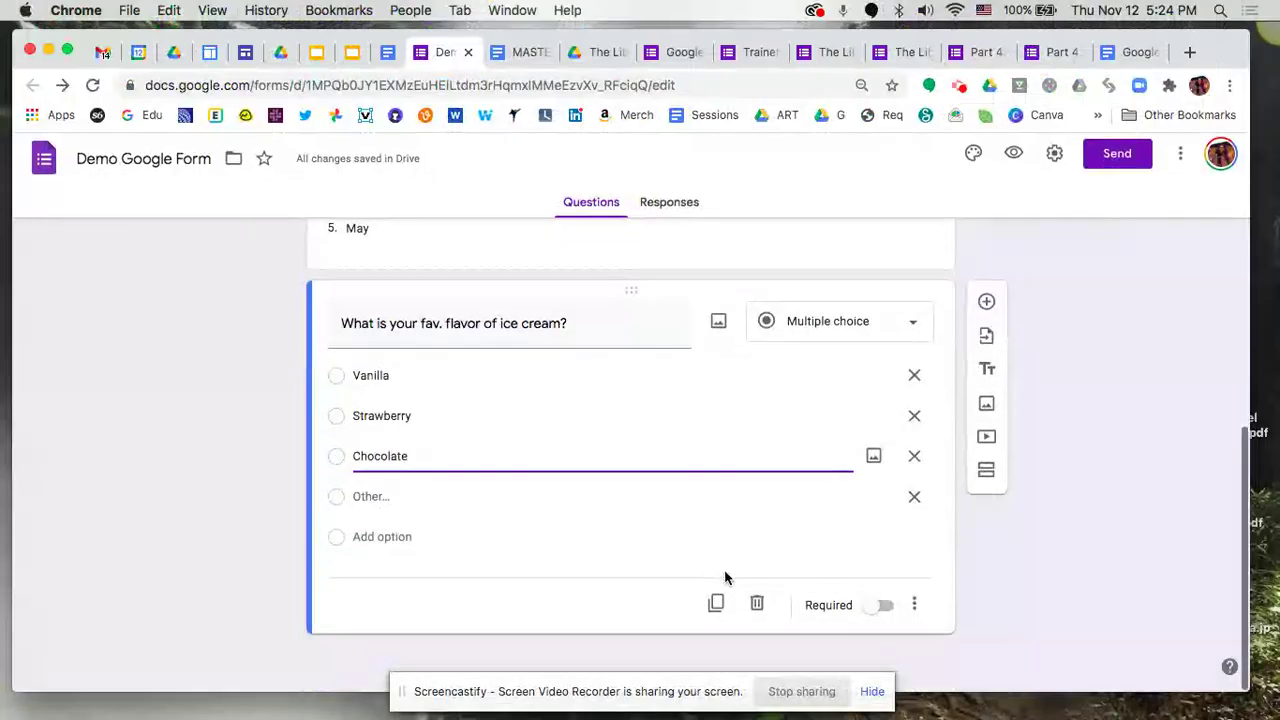
left_click(882, 606)
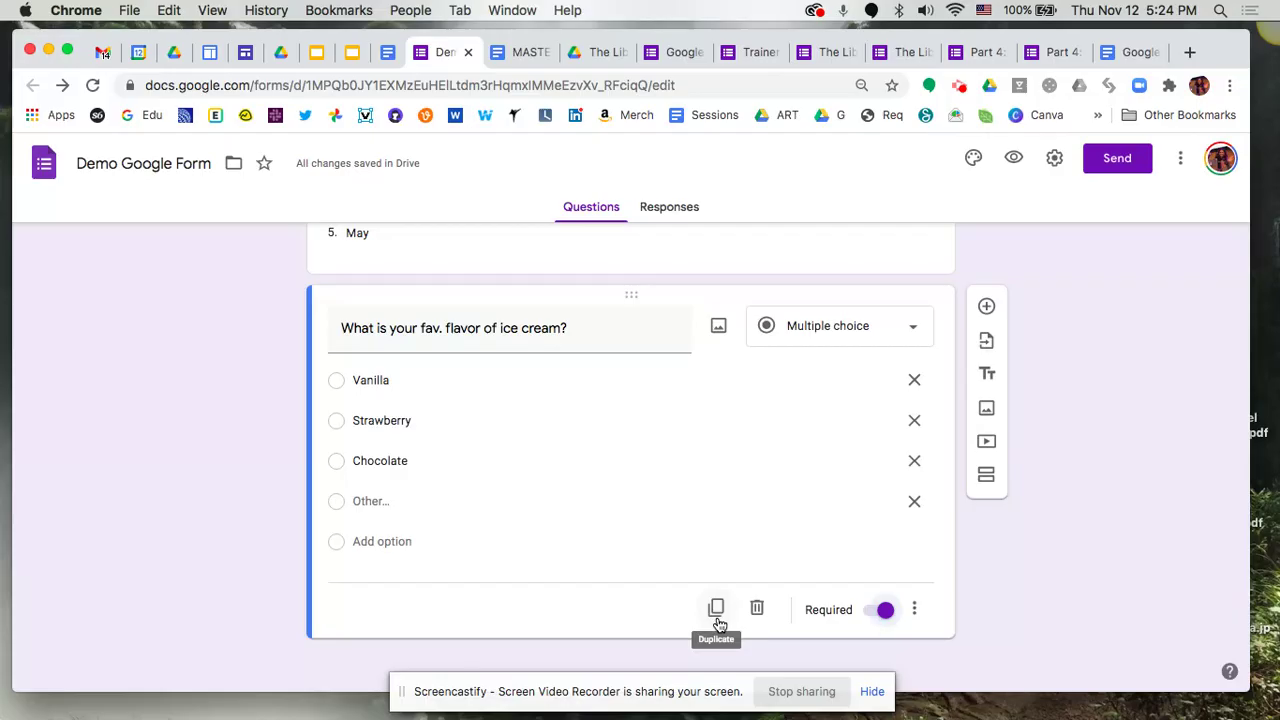
left_click(717, 620)
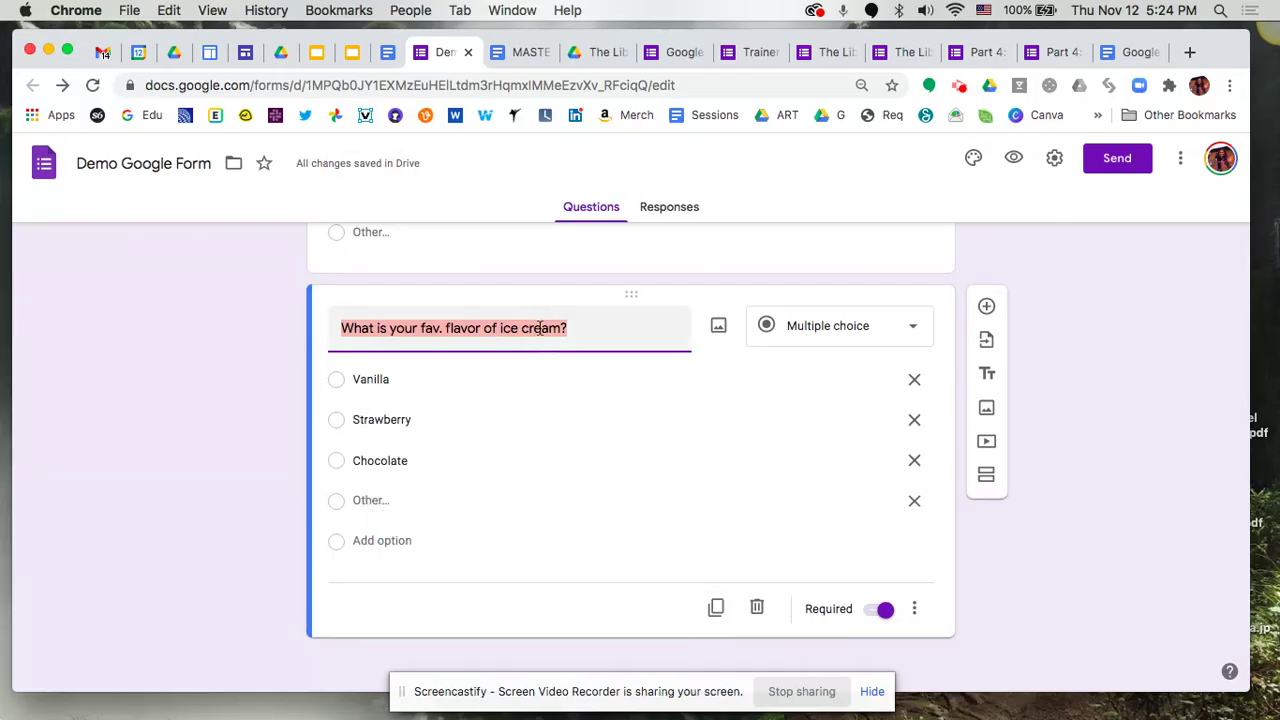
Change the copied question's title to 'What is your fav. soft drink?'
left_click(562, 327)
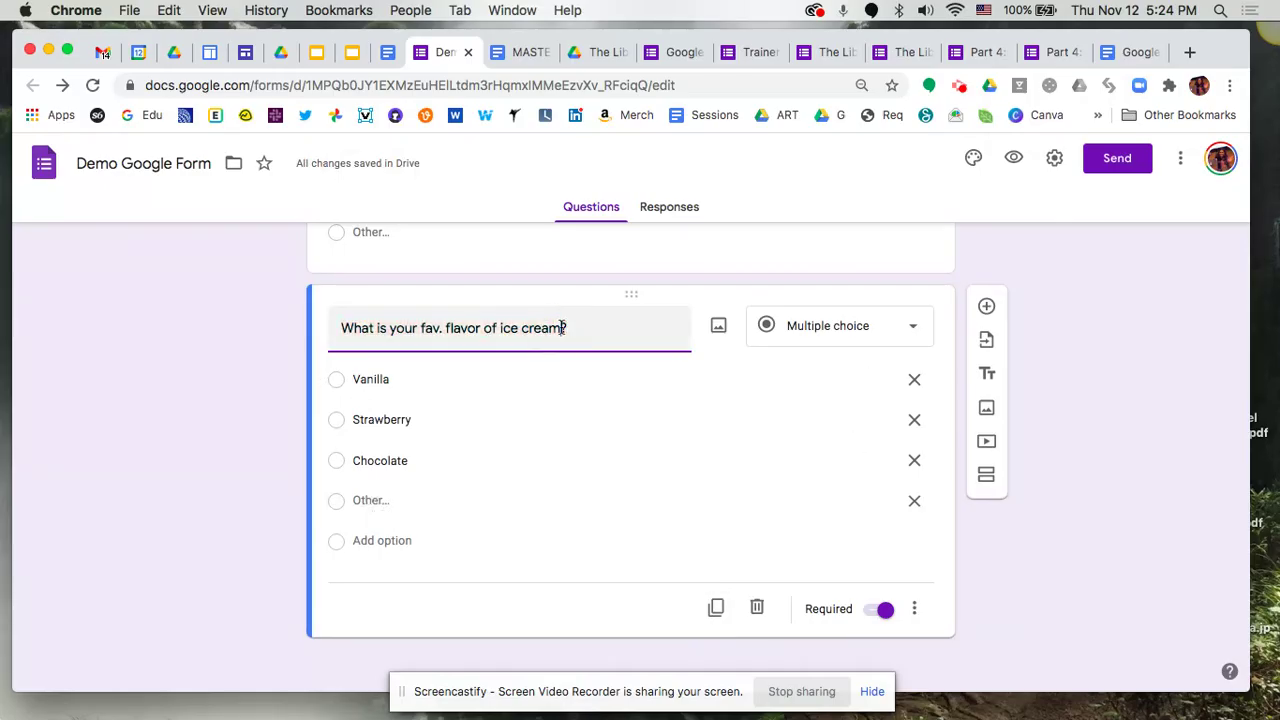
key("shift+Left")
key("shift+Left")
key("shift+Left")
key("shift+Left")
key("shift+Left")
key("shift+Left")
key("shift+Left")
key("shift+Left")
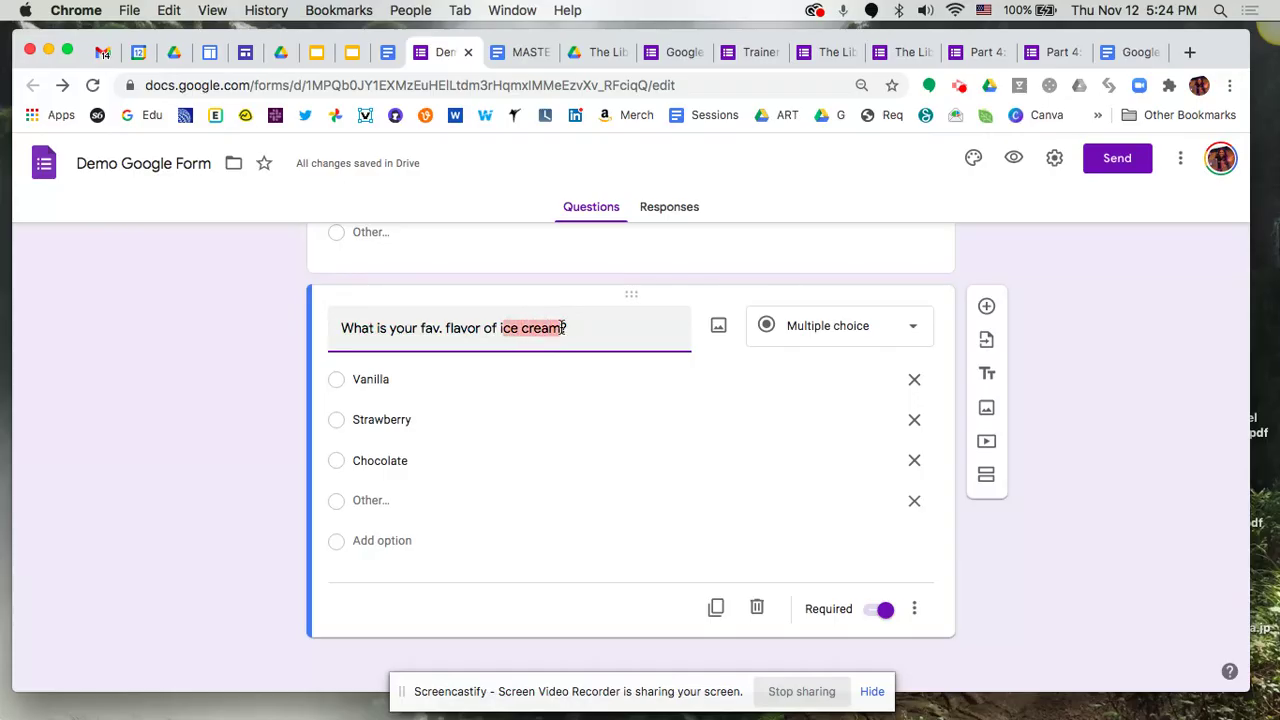
key("shift+Left")
key("BackSpace")
key("BackSpace")
key("BackSpace")
key("BackSpace")
key("BackSpace")
key("BackSpace")
key("BackSpace")
key("BackSpace")
key("BackSpace")
key("BackSpace")
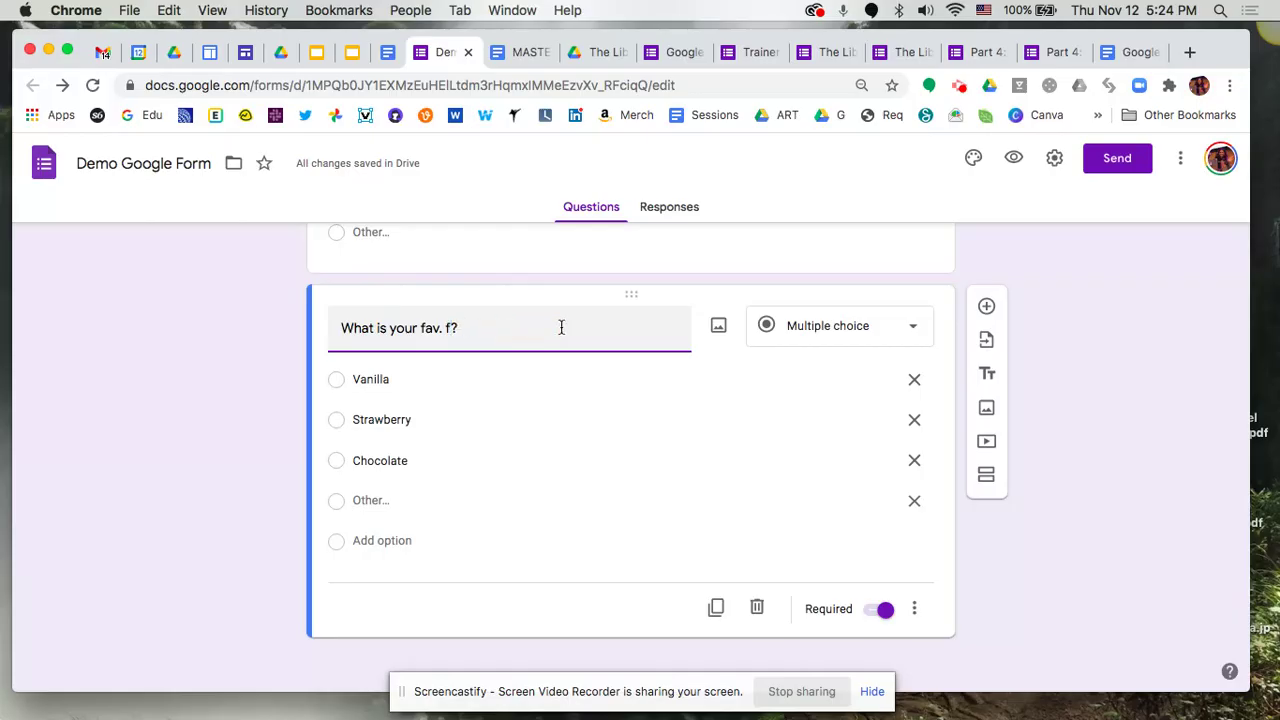
key("BackSpace")
type("soft drink")
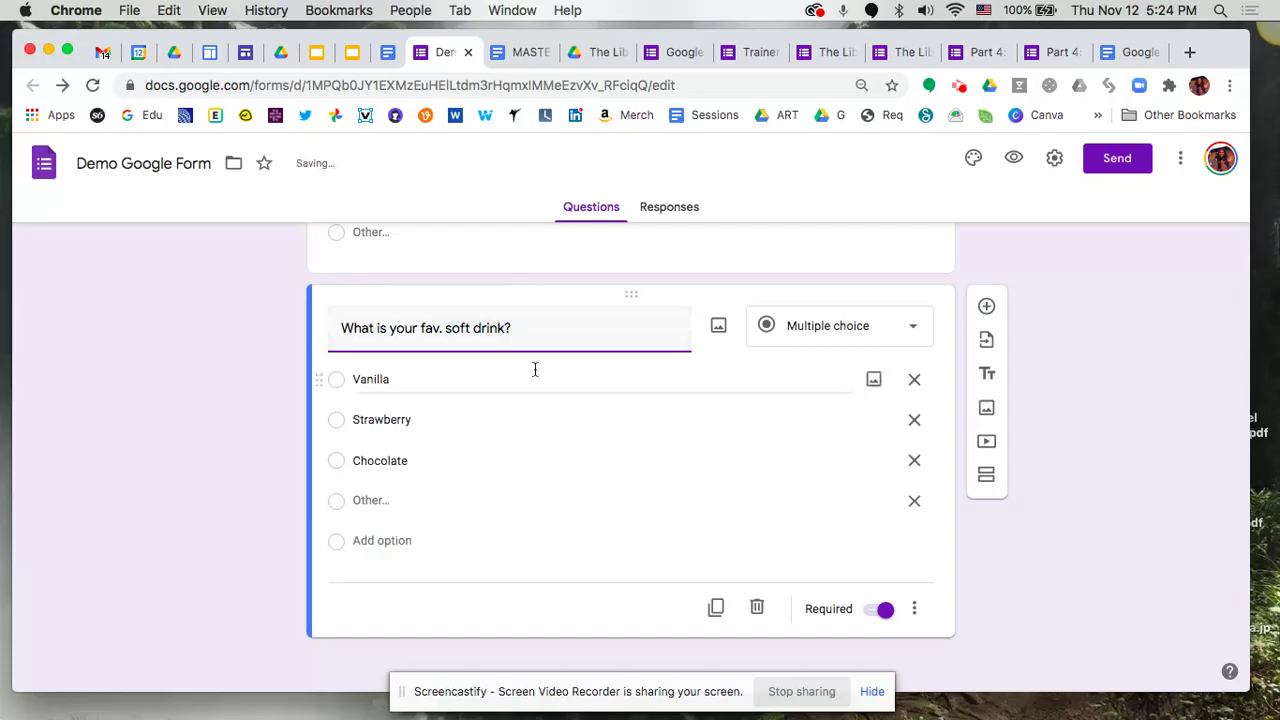
Replace the three choices with Coca Cola, Sprite and Root Beer
left_click(462, 373)
type("Coca Co")
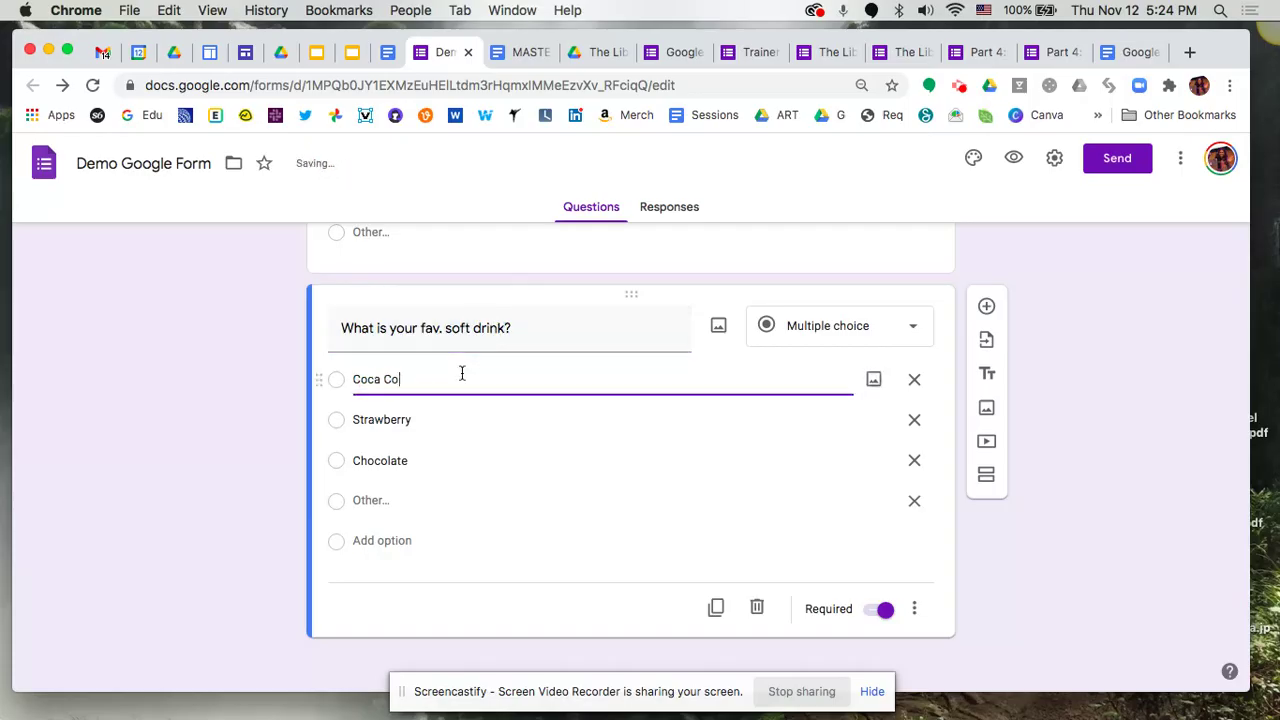
type("la")
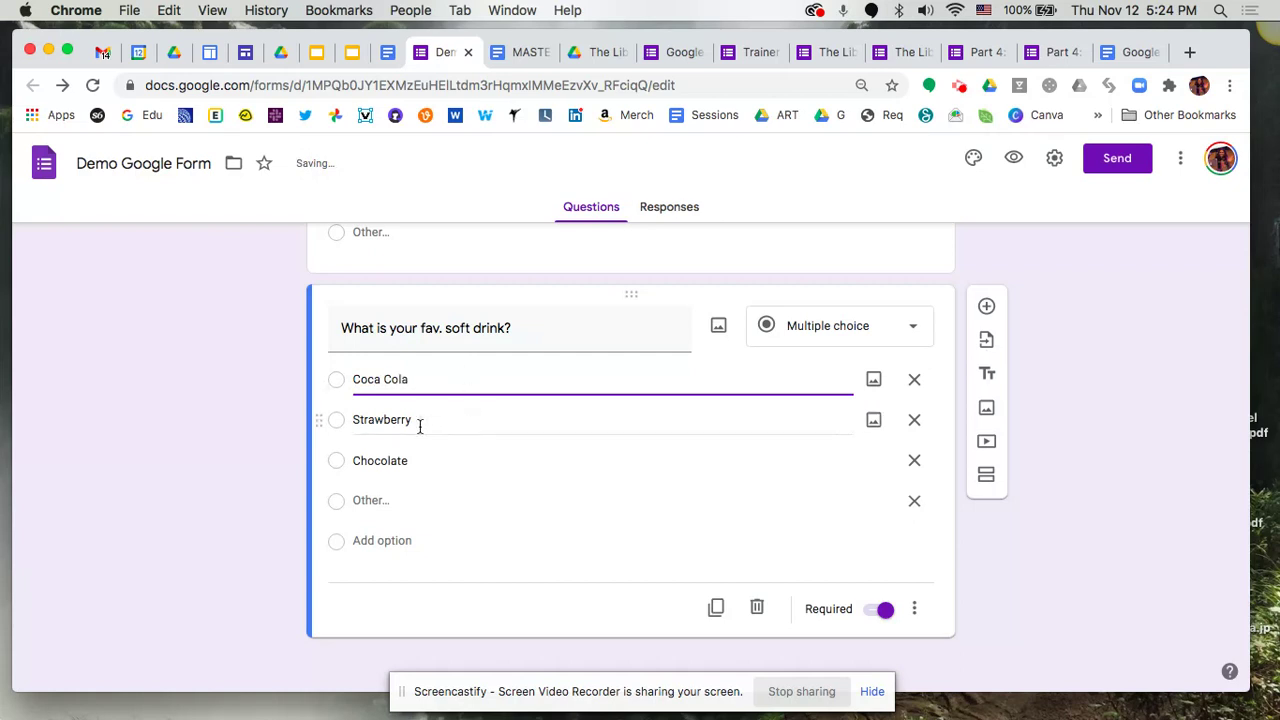
left_click(420, 424)
type("Sprite")
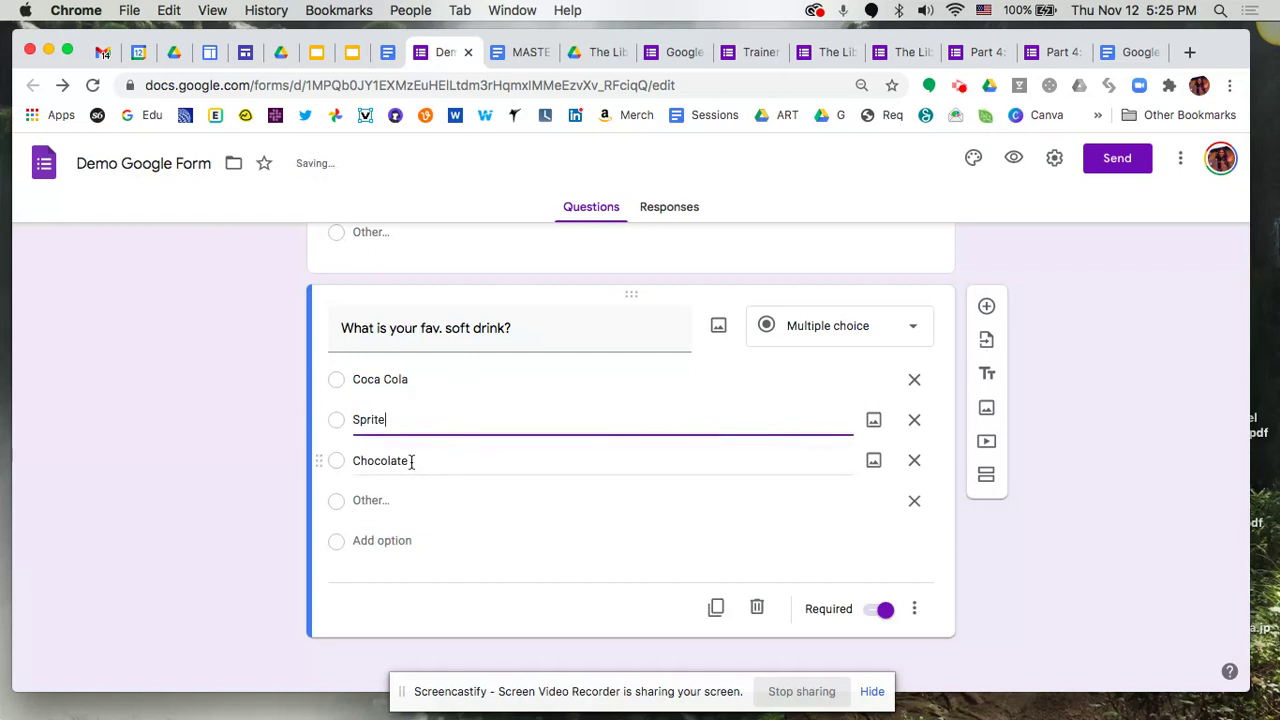
left_click(411, 461)
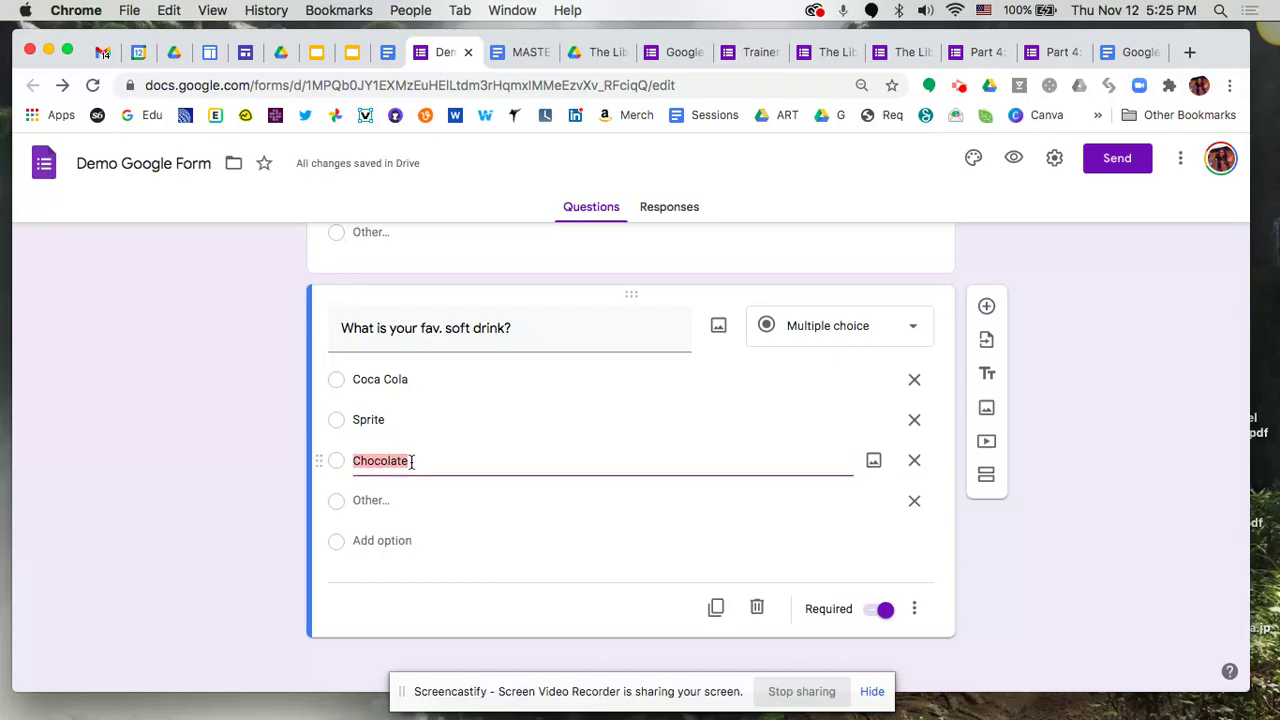
type("Root Beer")
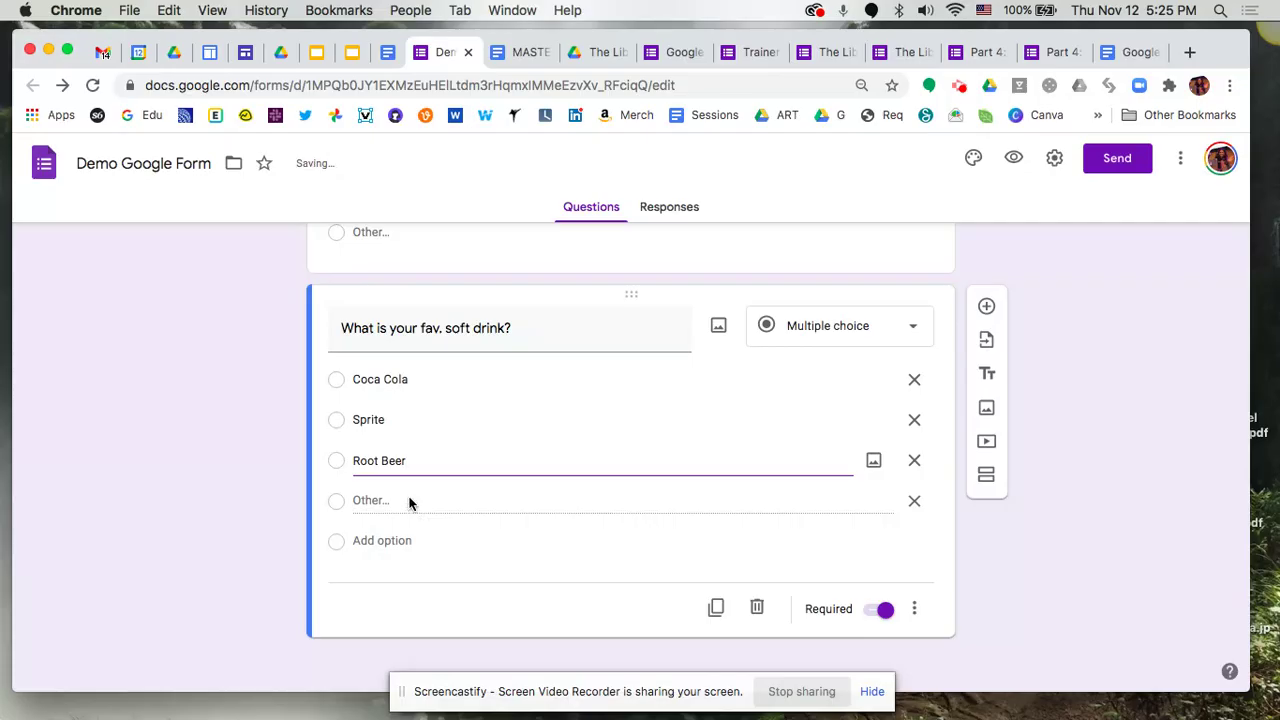
left_click(1001, 582)
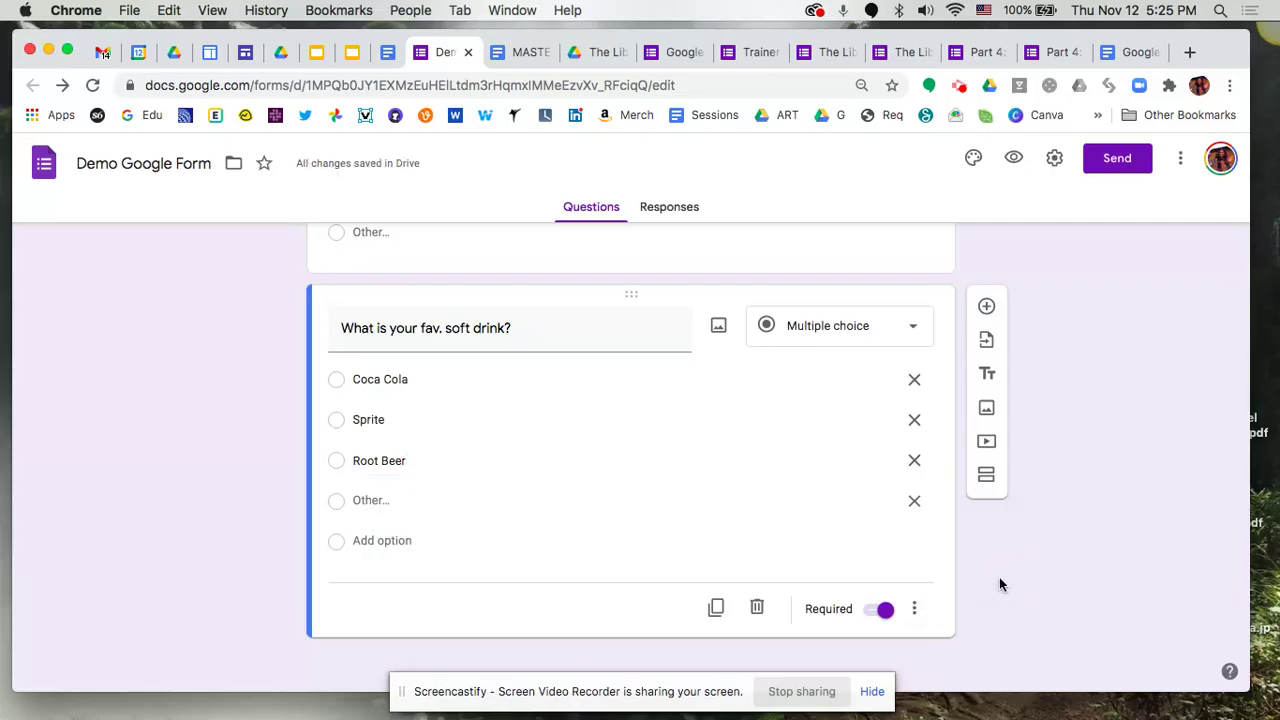
Add a new question below the soft drink question and make it a File upload question
left_click(986, 306)
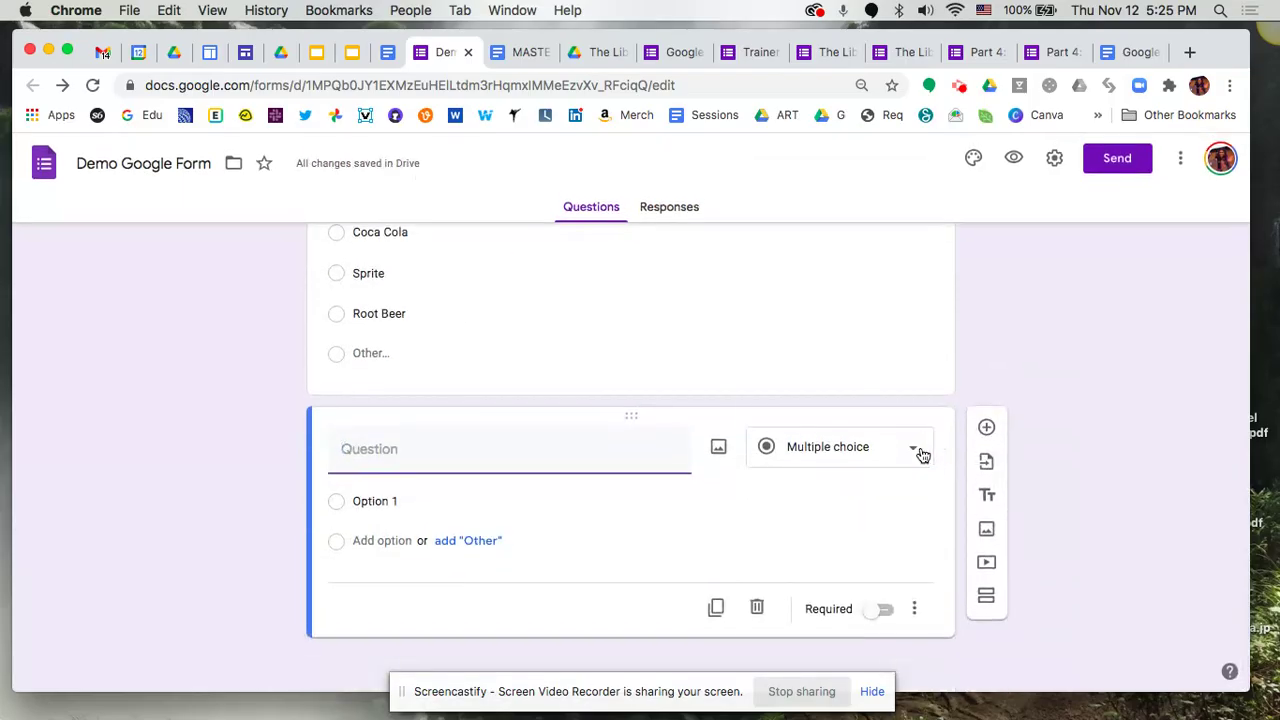
left_click(924, 452)
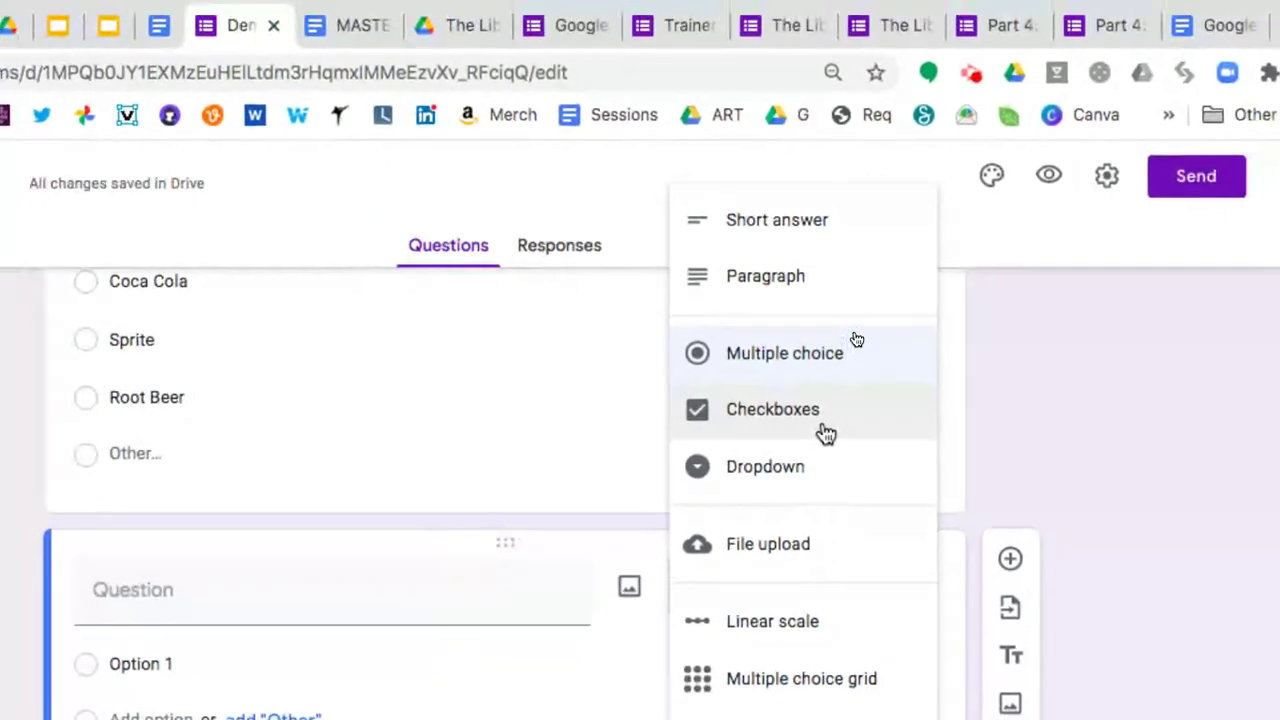
left_click(826, 553)
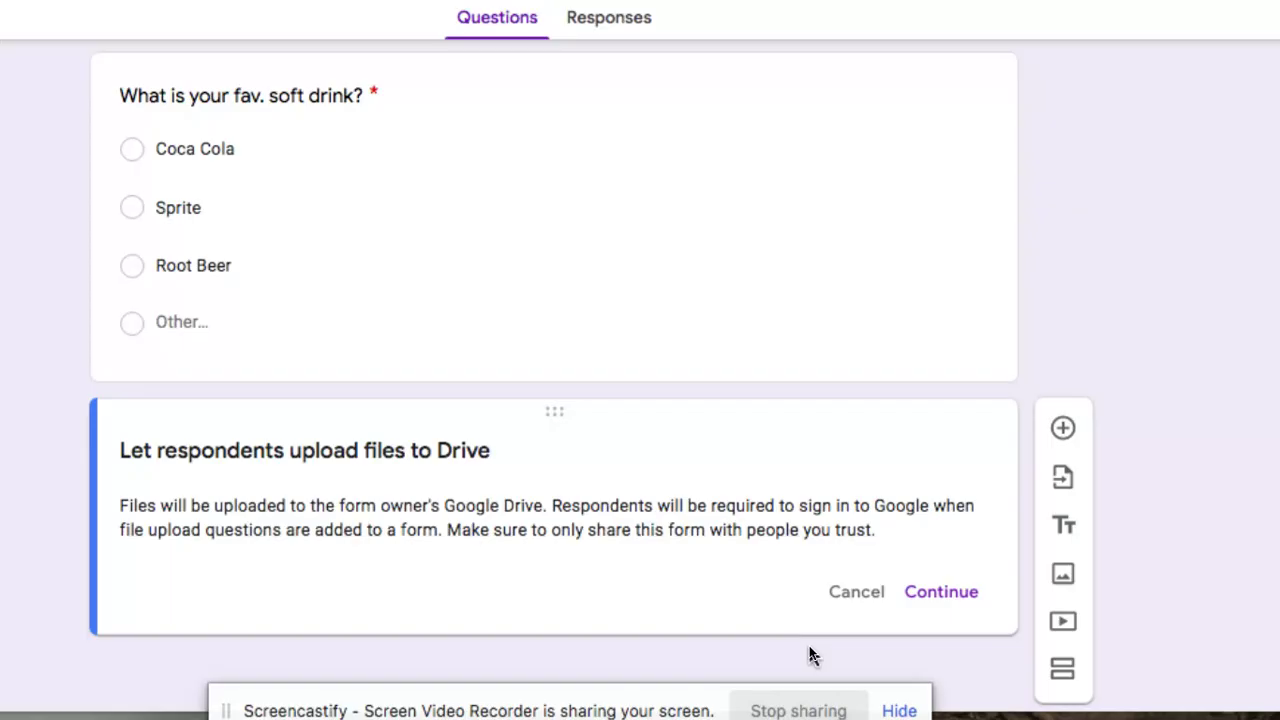
Accept the Drive upload notice and title the question 'Attach your certificate.'
left_click(942, 596)
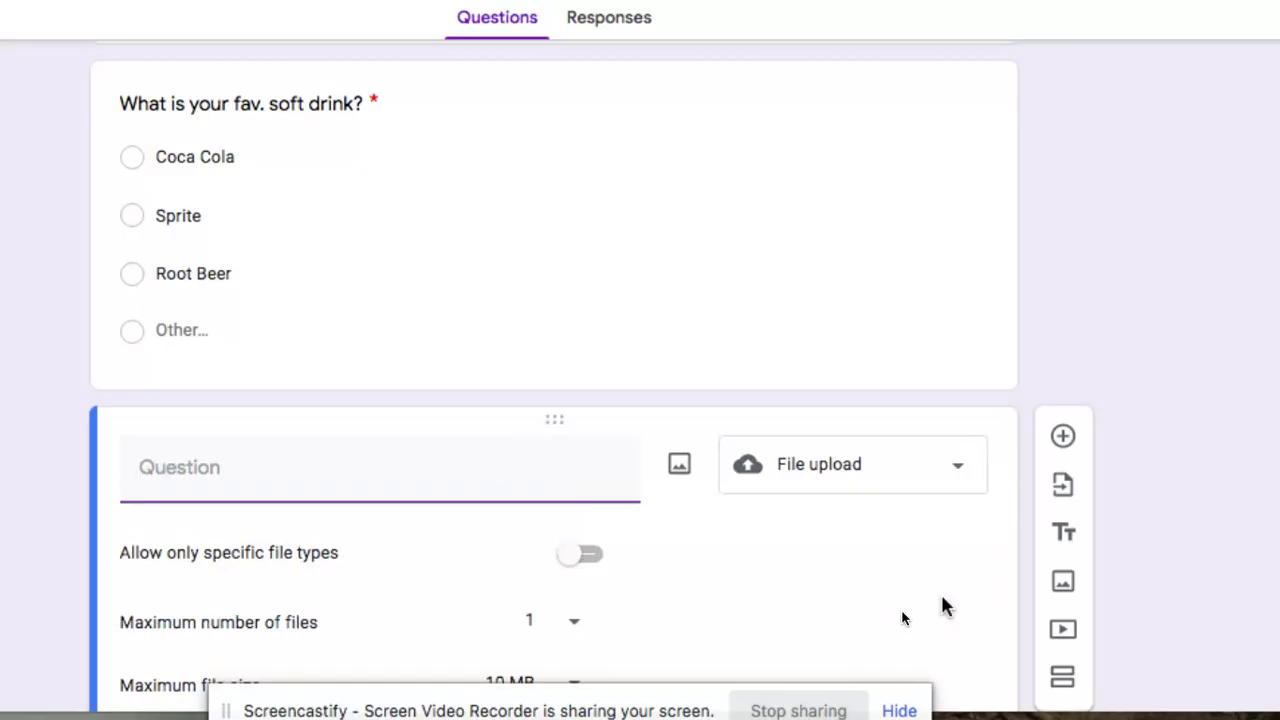
scroll(943, 600, "down", 1)
scroll(943, 605, "down", 2)
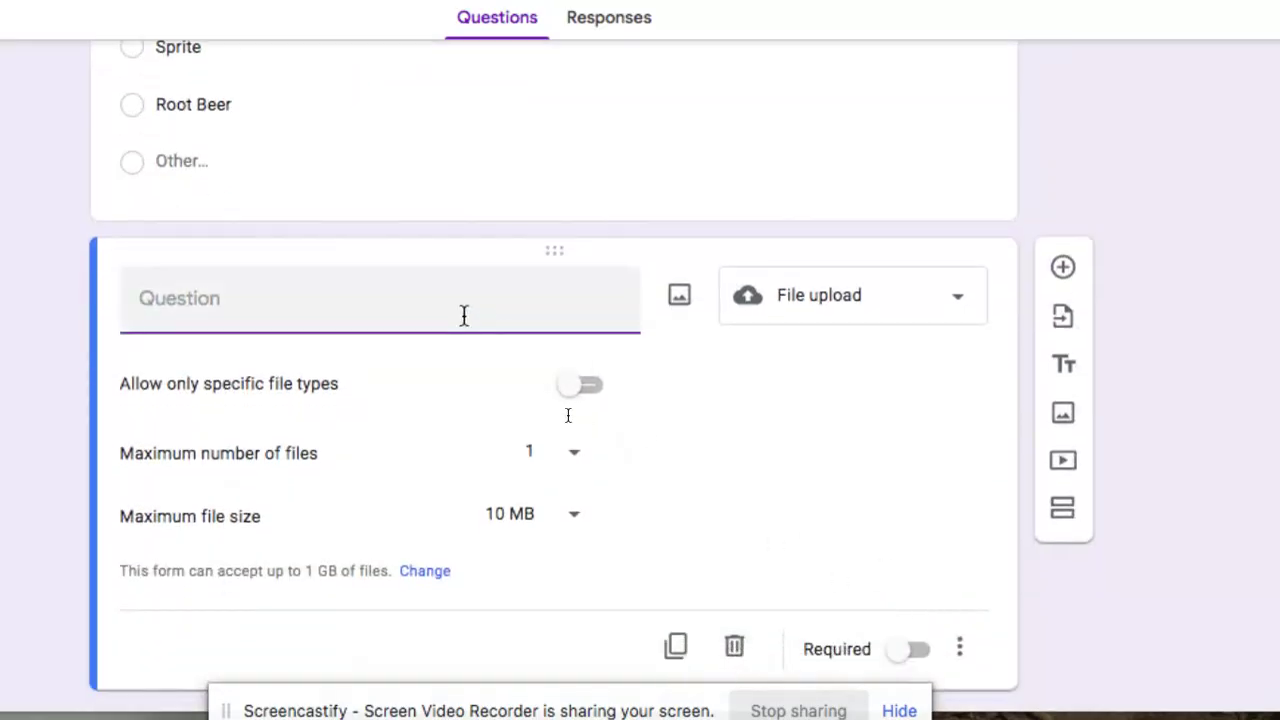
type("Attach y")
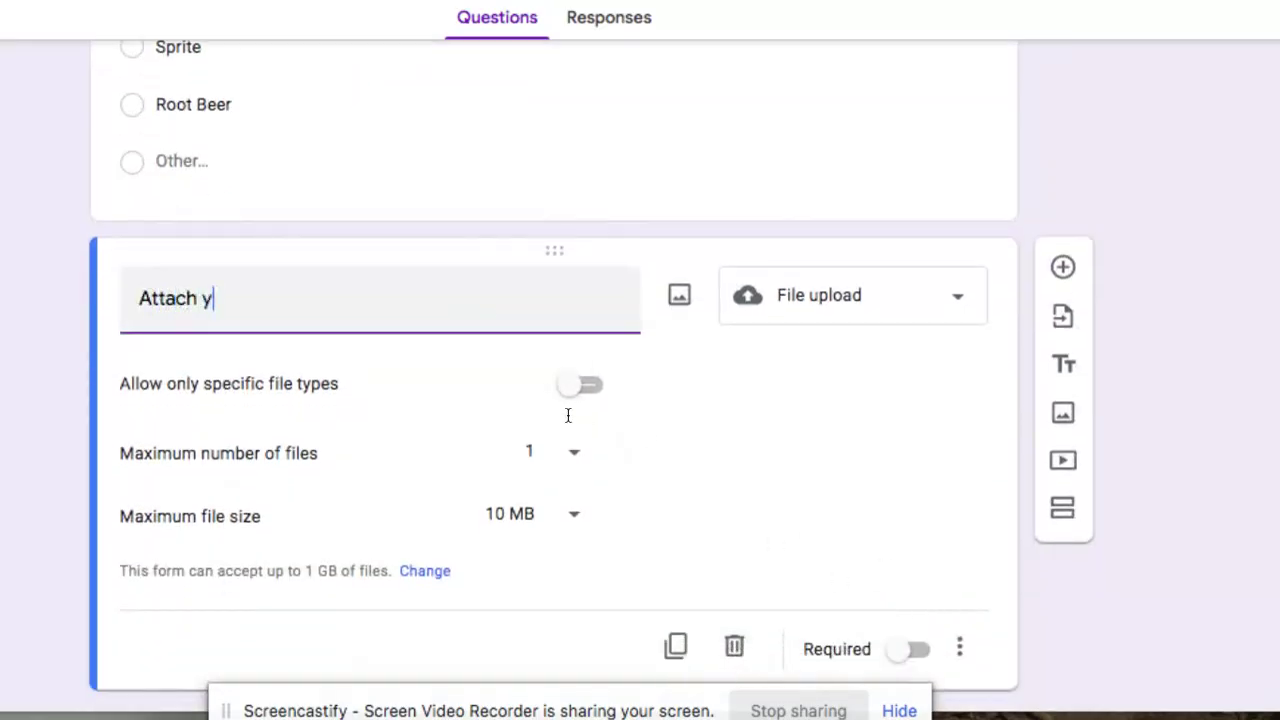
type("our certificate")
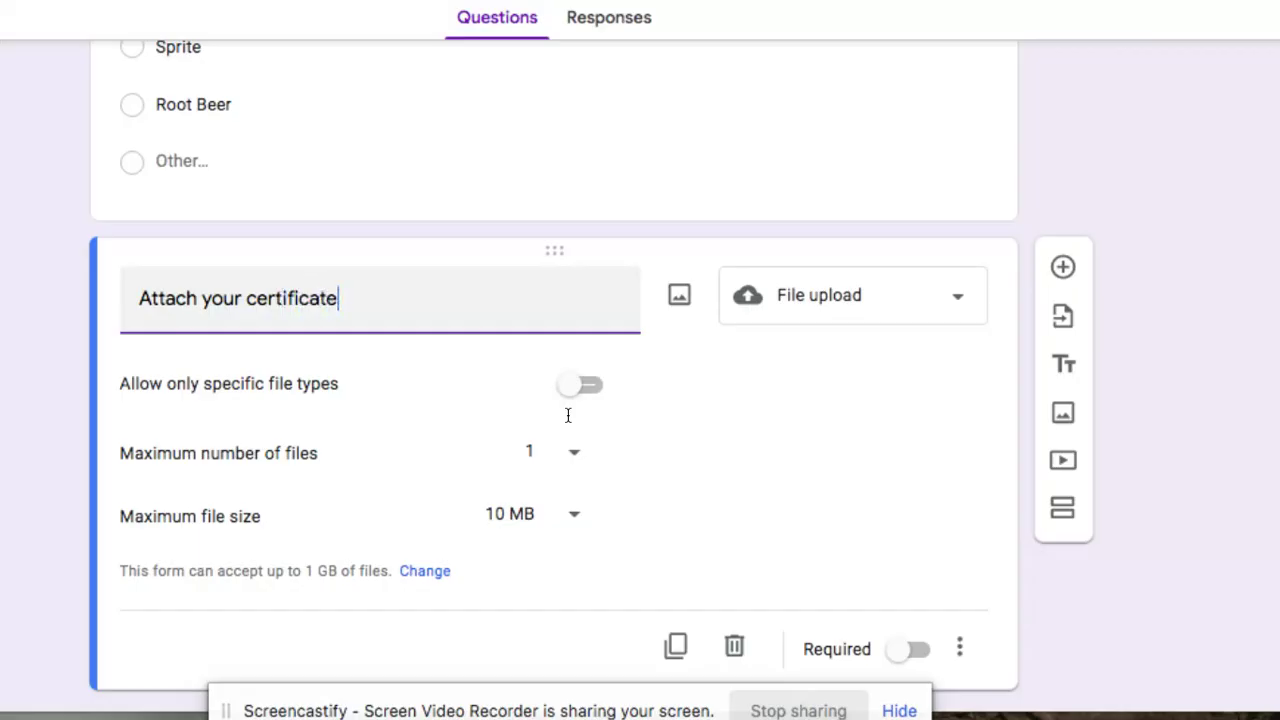
type(".")
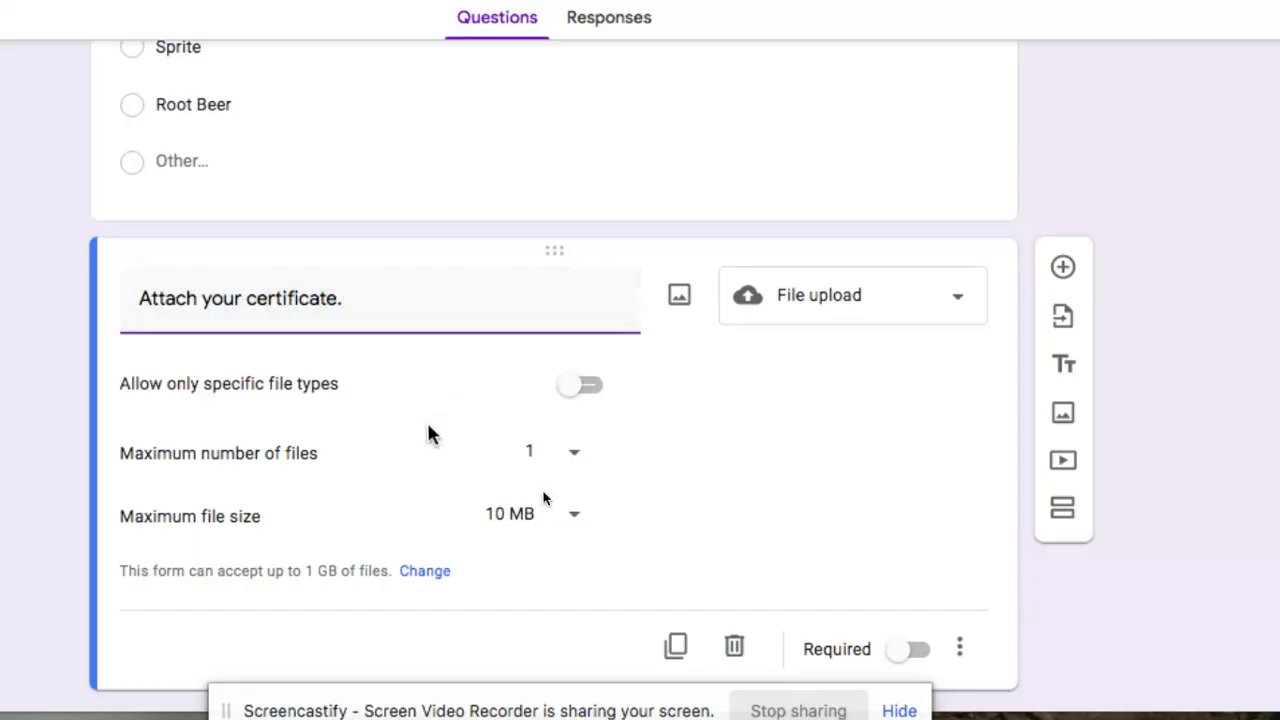
Restrict uploads to PDF files only and mark the certificate question required
scroll(429, 434, "down", 1)
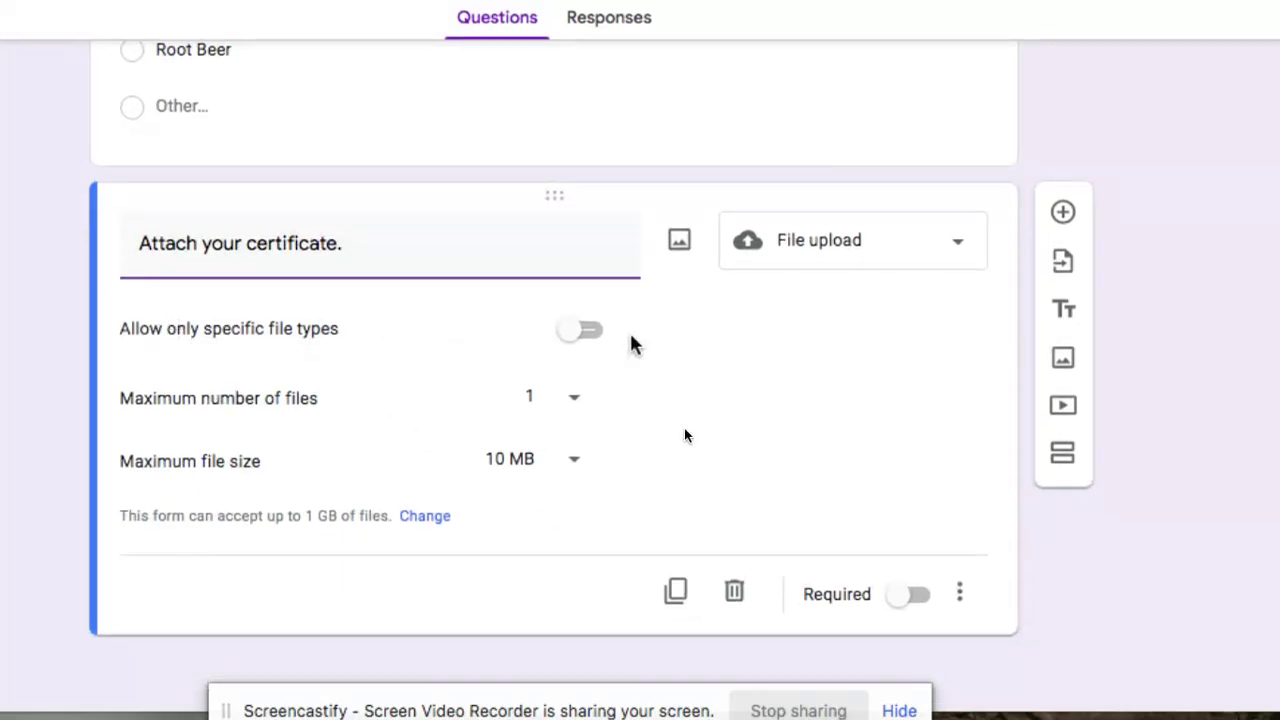
left_click(585, 335)
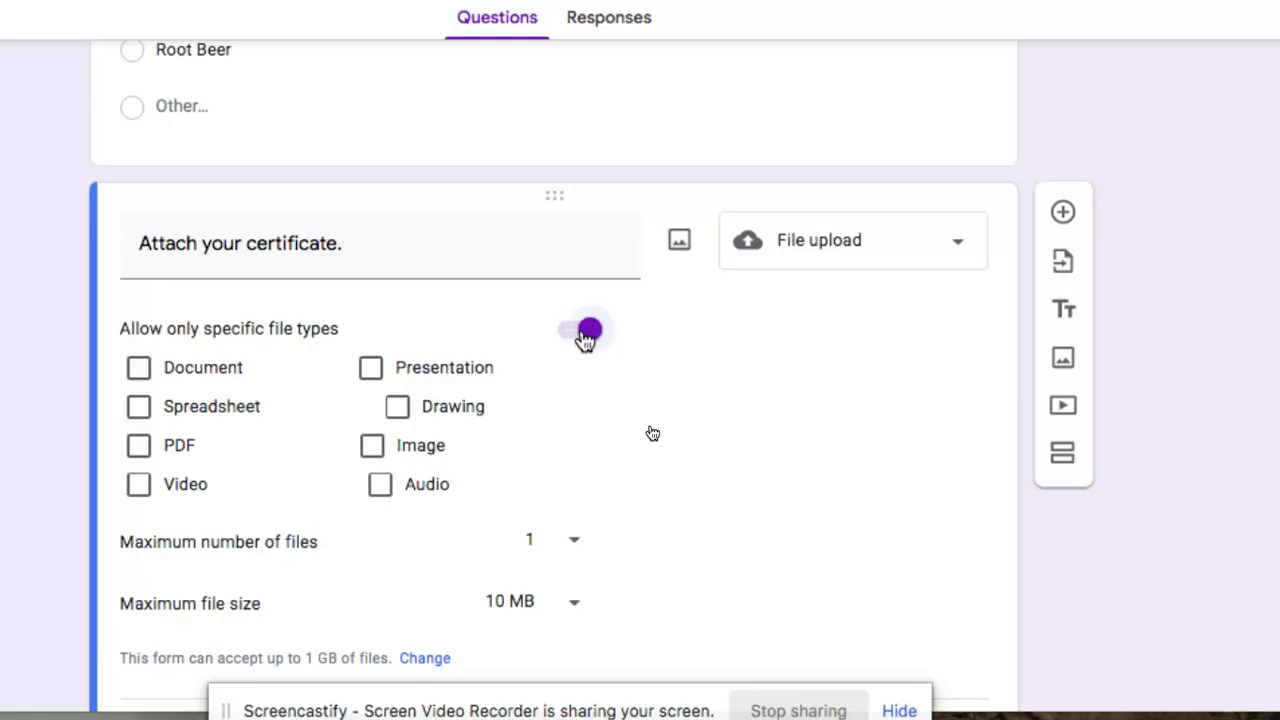
left_click(140, 447)
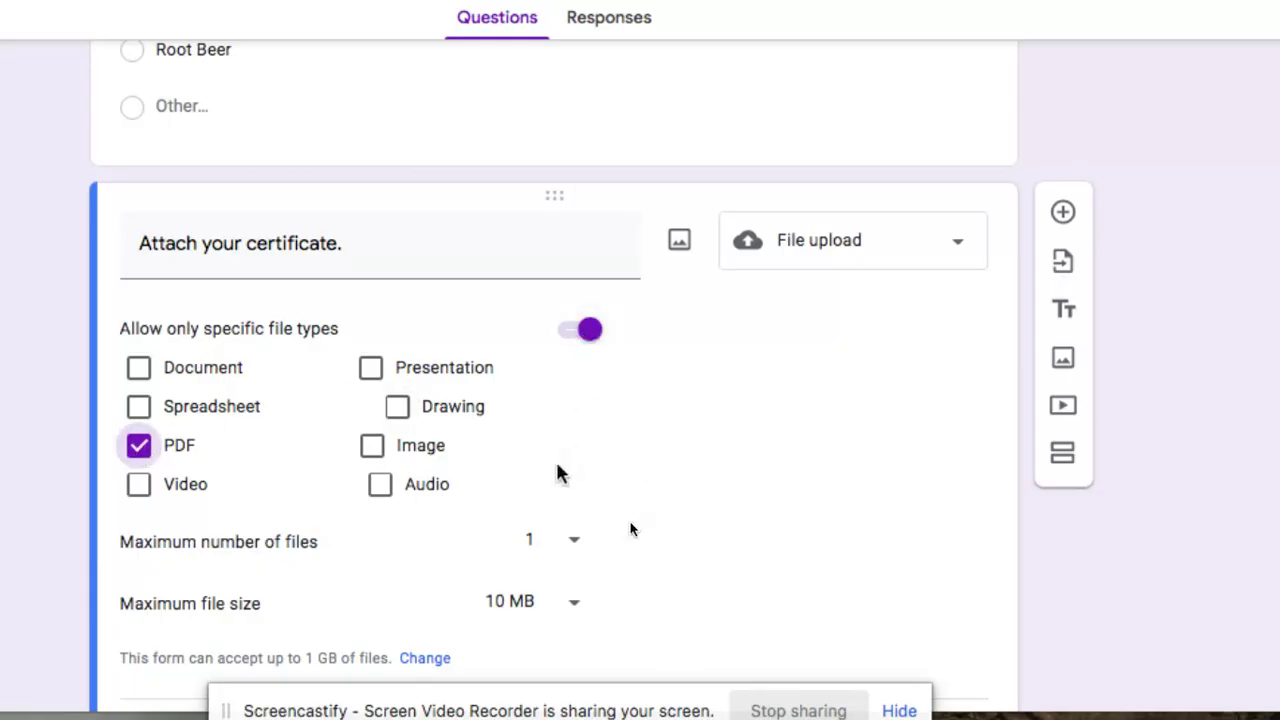
scroll(558, 473, "down", 2)
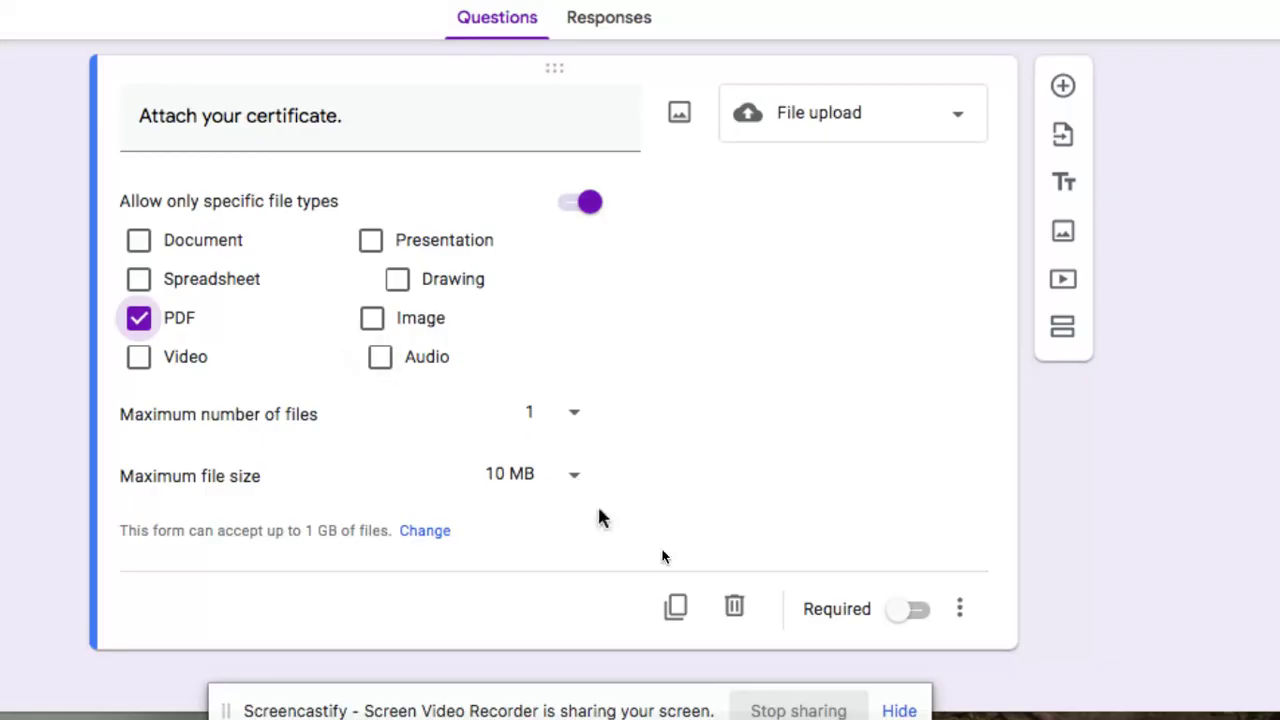
left_click(910, 614)
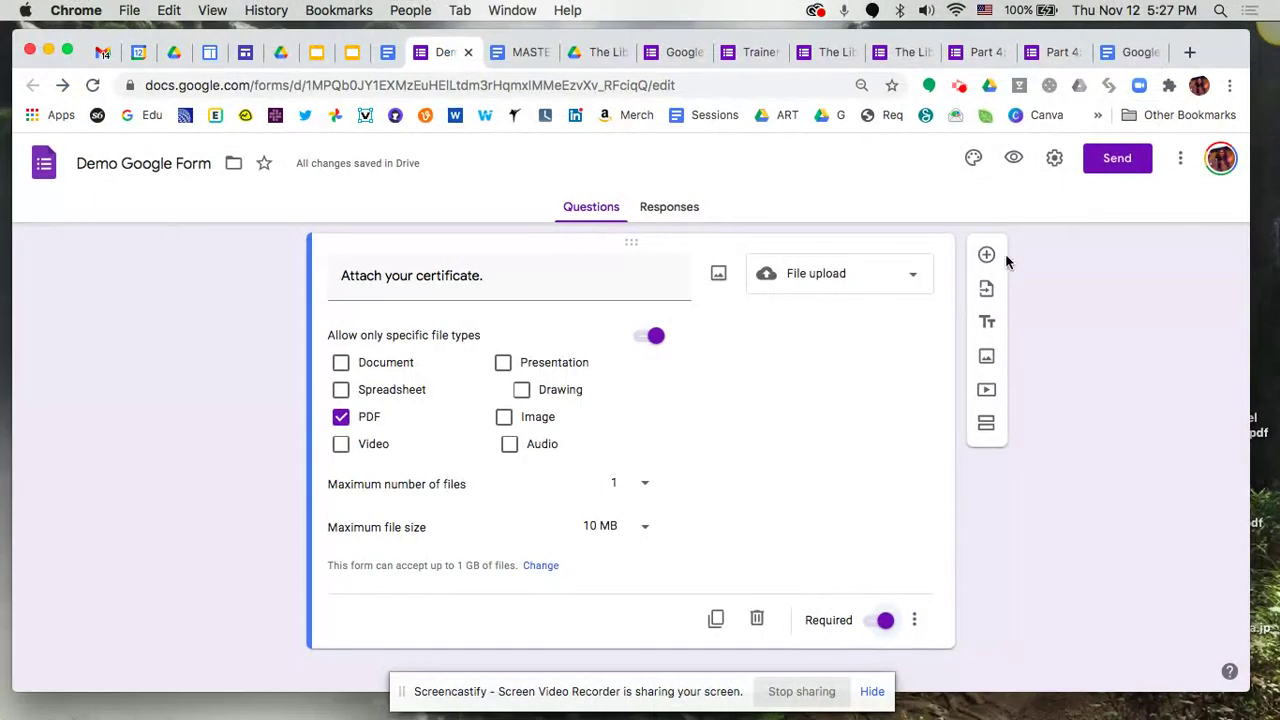
Add a blank question after the certificate question, then delete it again
left_click(986, 256)
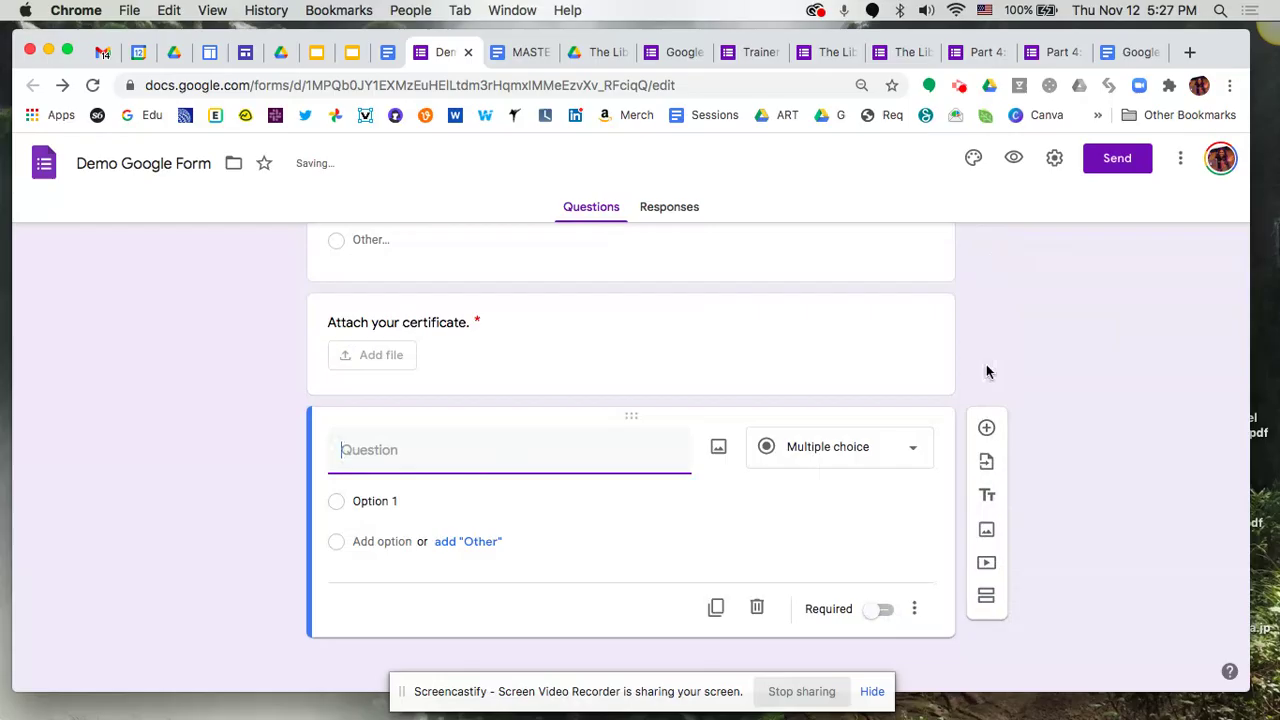
left_click(910, 459)
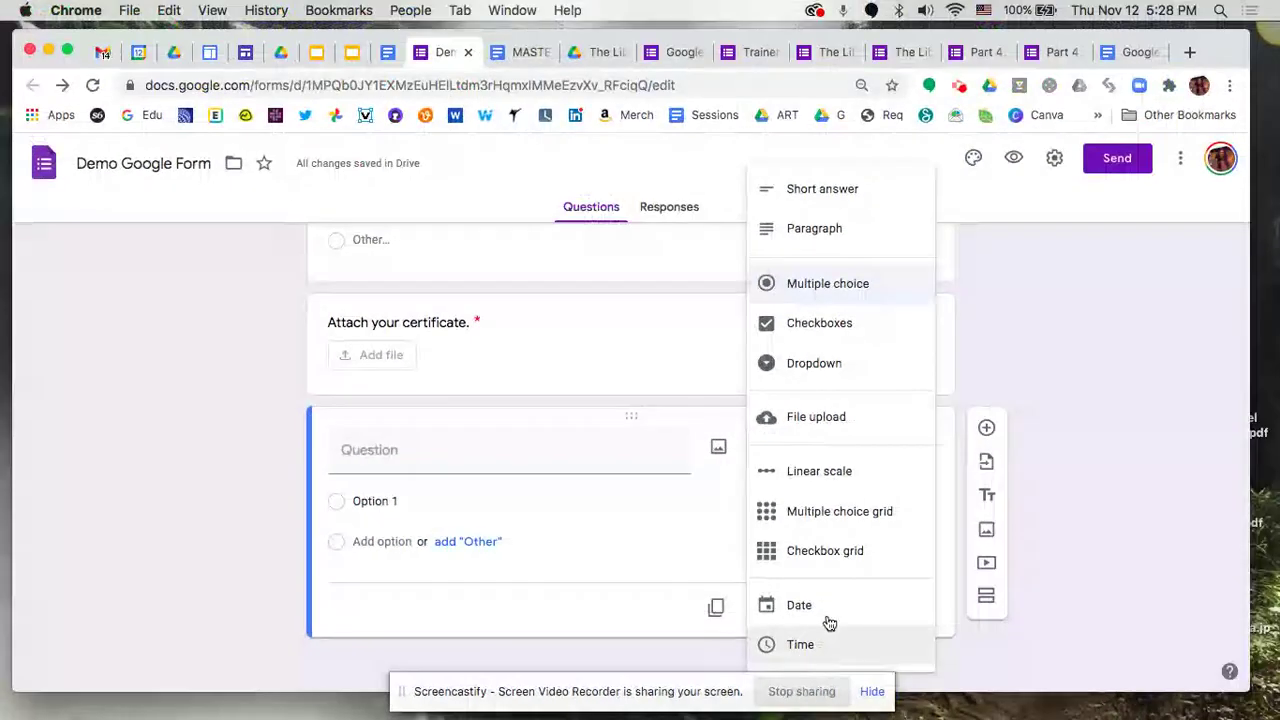
left_click(594, 610)
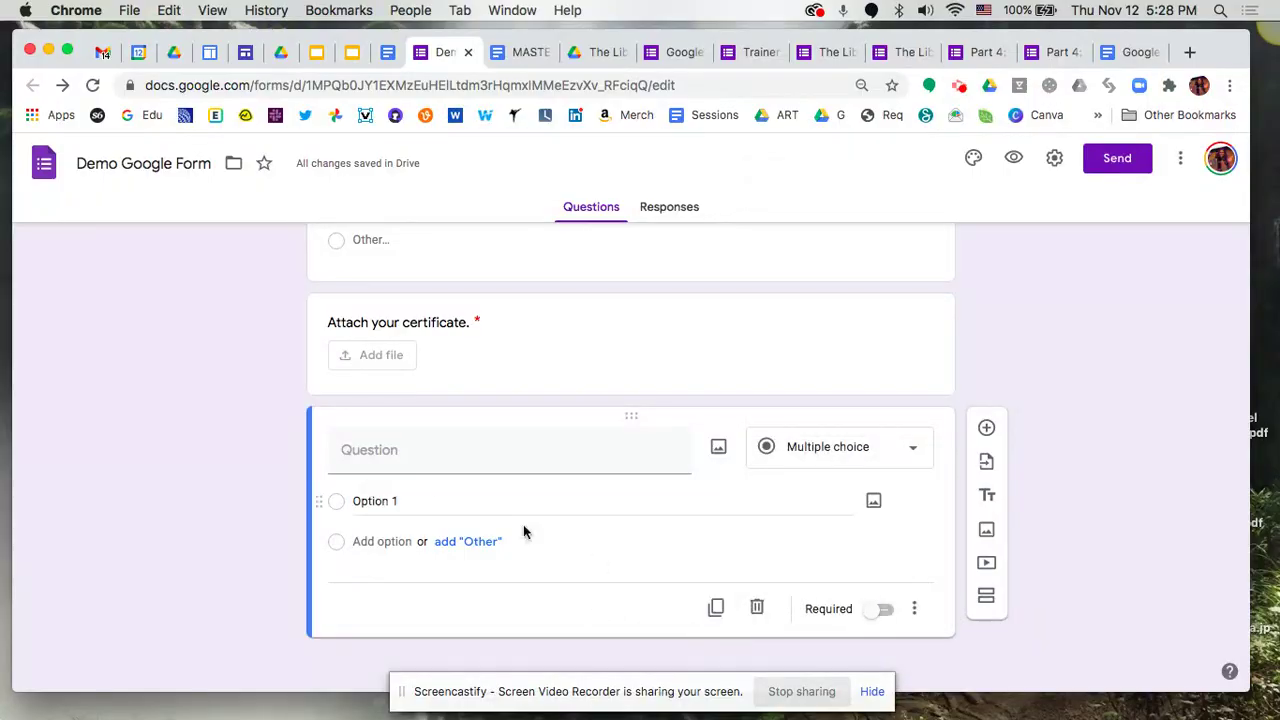
left_click(763, 607)
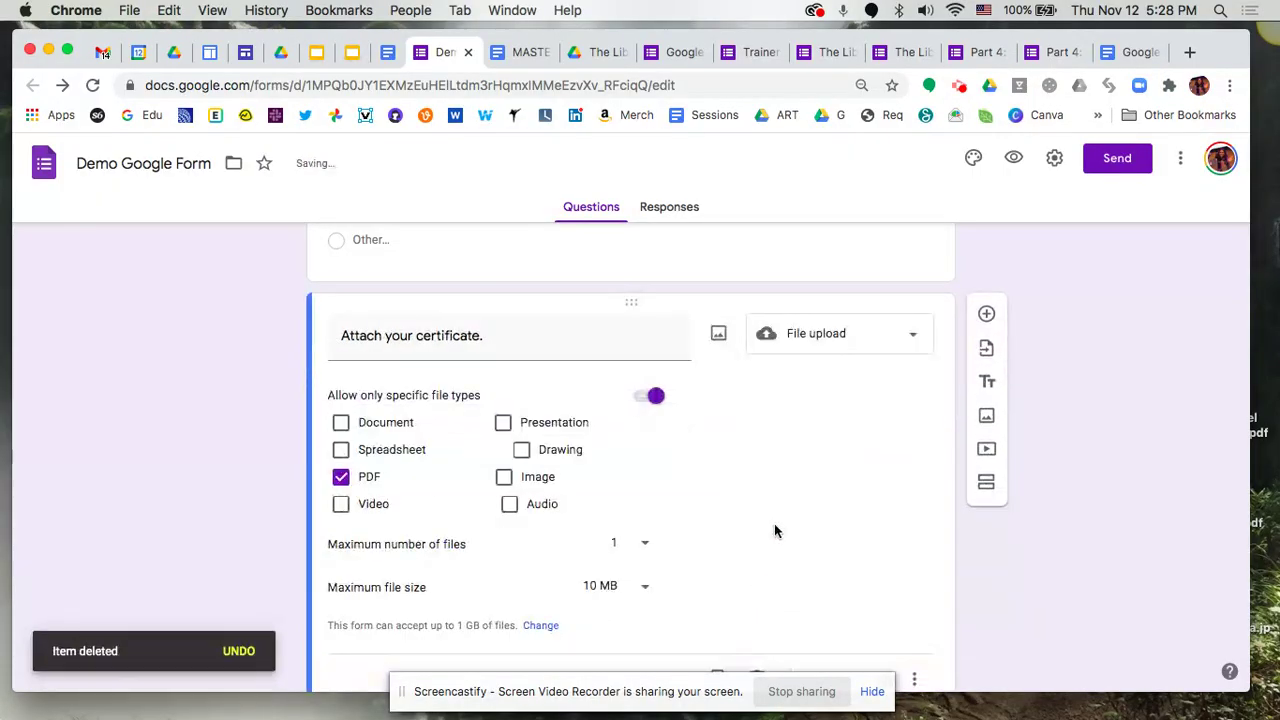
Scroll through the Demo Google Form preview, from Name and Email down to the certificate upload
scroll(779, 520, "up", 15)
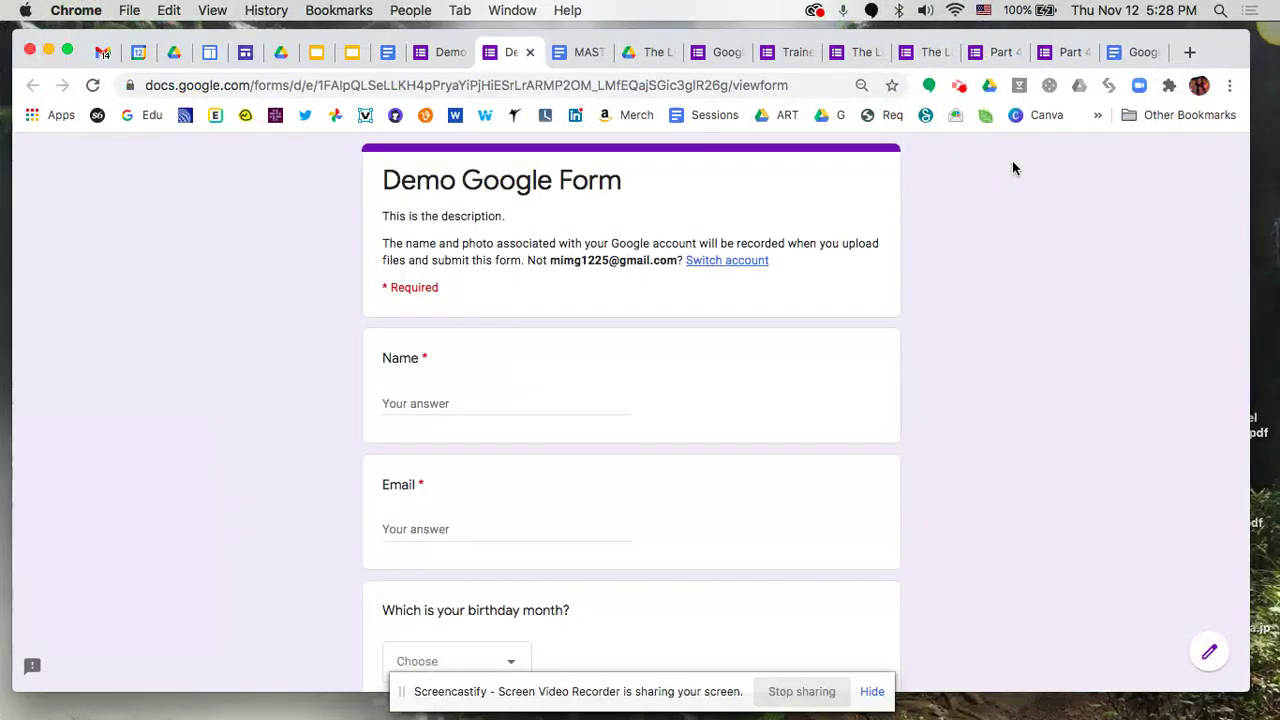
scroll(508, 522, "down", 3)
scroll(508, 524, "down", 5)
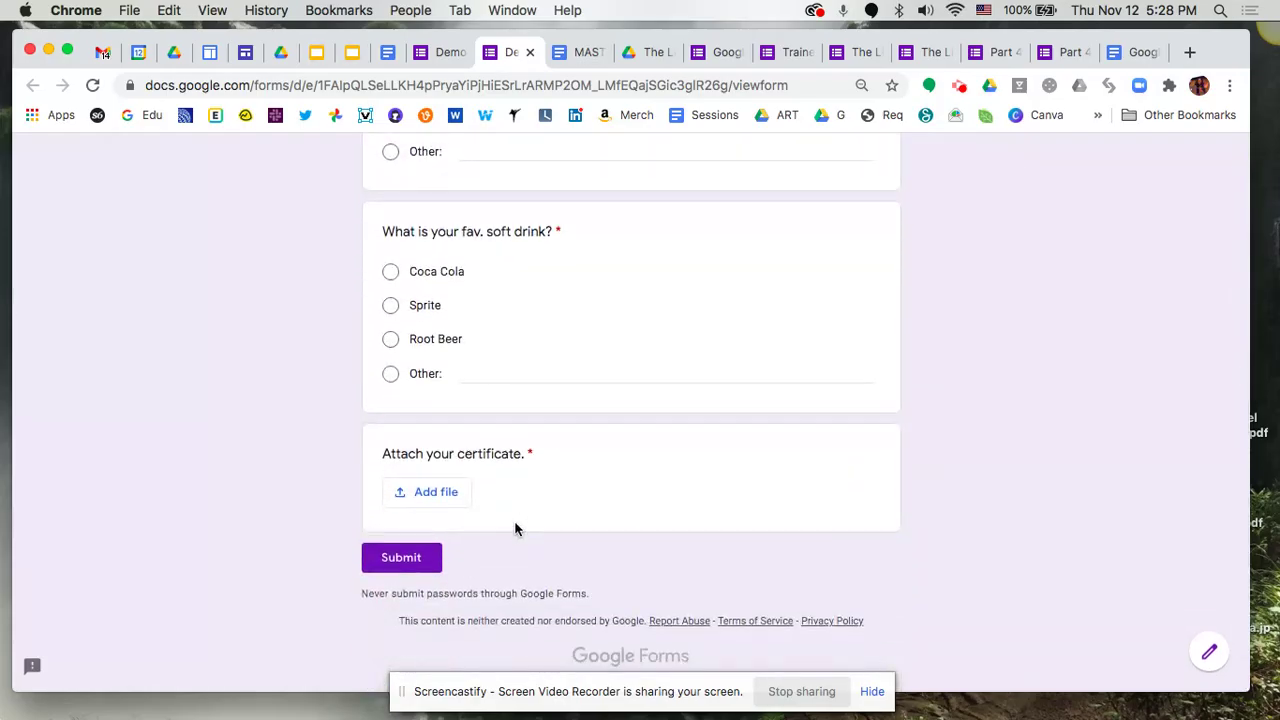
scroll(728, 424, "up", 1)
scroll(728, 430, "up", 8)
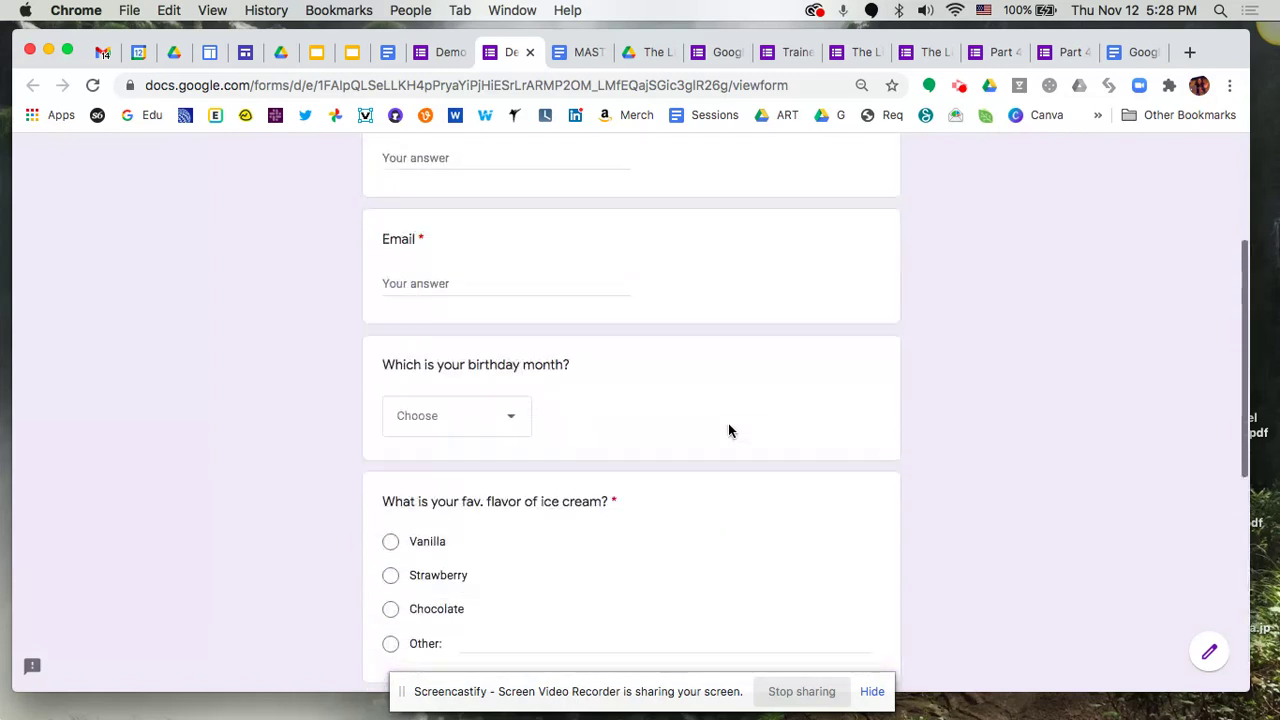